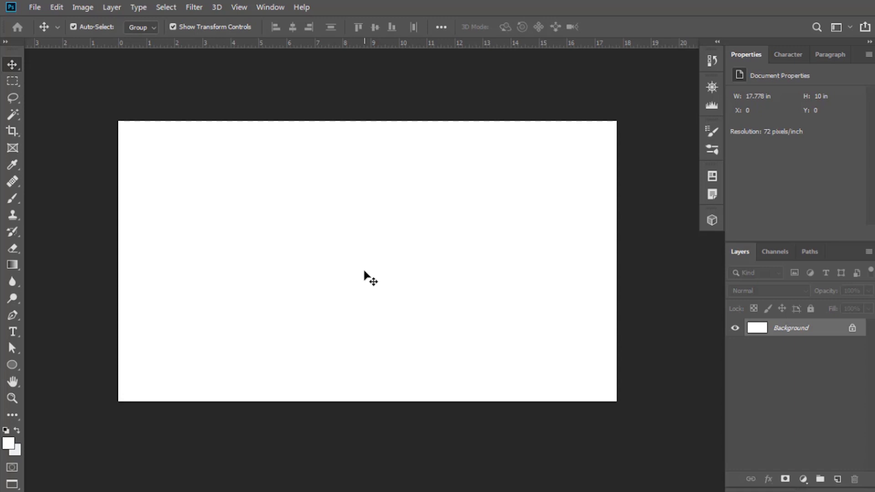
- Bring up the File > Open dialog to find the jumping-man photo
click(31, 7)
click(103, 32)
- Open the jumping-man photo and select his whole figure with the Quick Selection Tool
double_click(324, 78)
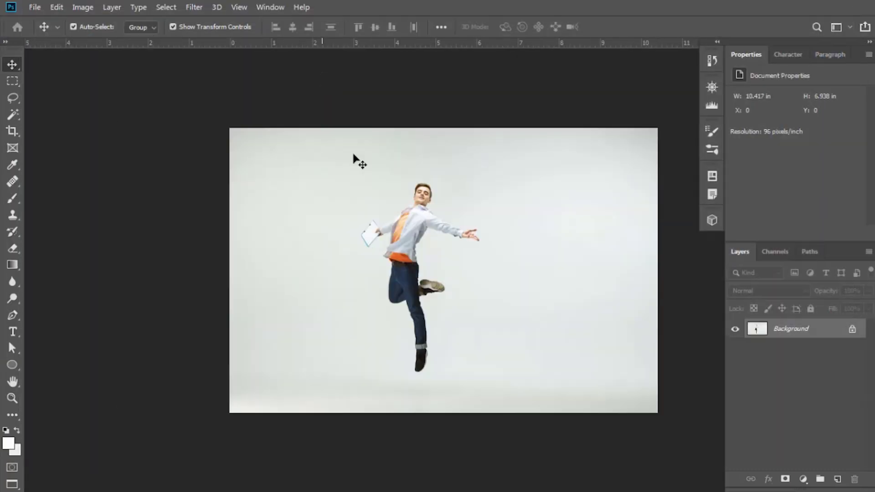
alt+scroll(417, 254, up, 1)
alt+scroll(416, 254, up, 1)
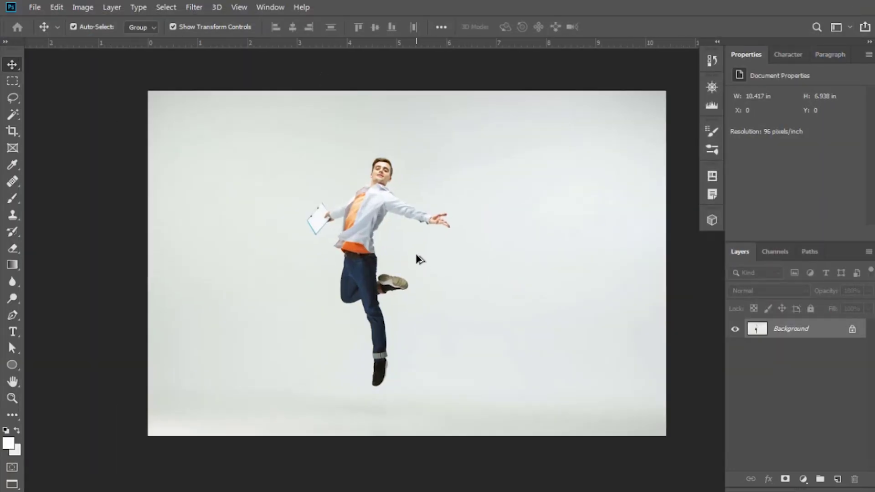
drag(414, 255, 394, 252)
alt+scroll(394, 253, up, 1)
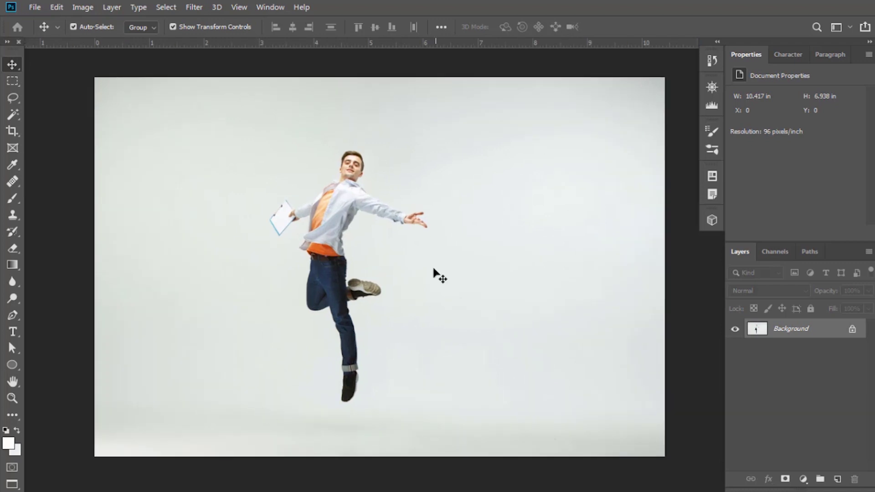
click(5, 113)
click(62, 113)
scroll(327, 224, up, 3)
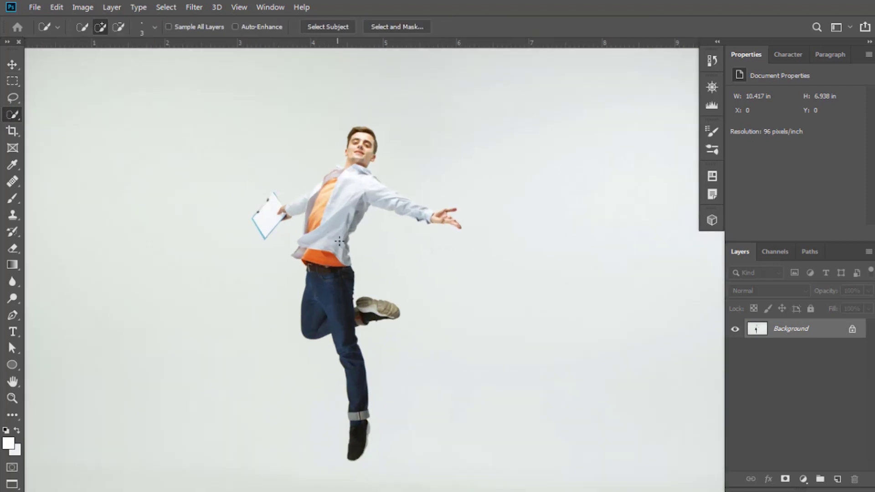
scroll(338, 261, down, 1)
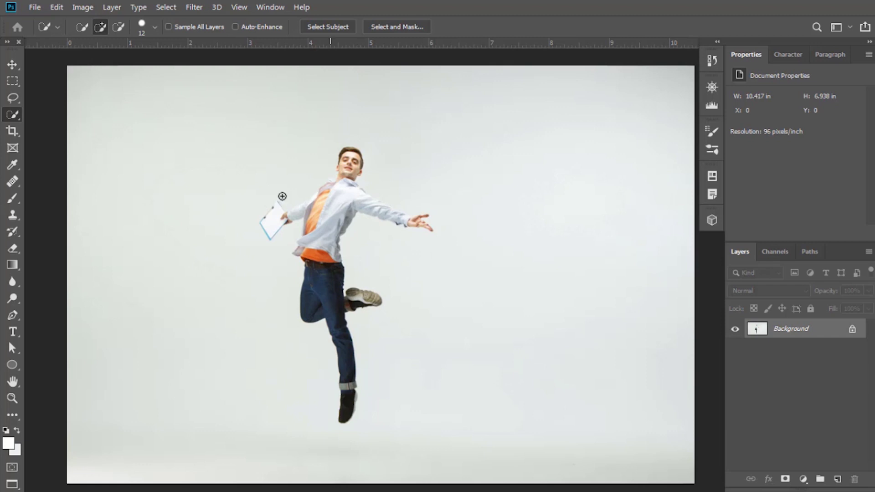
drag(353, 295, 343, 292)
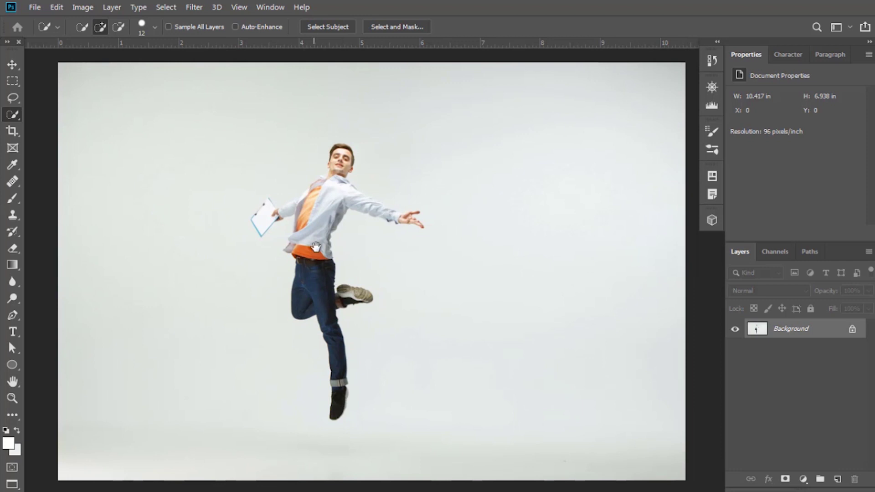
drag(316, 247, 326, 251)
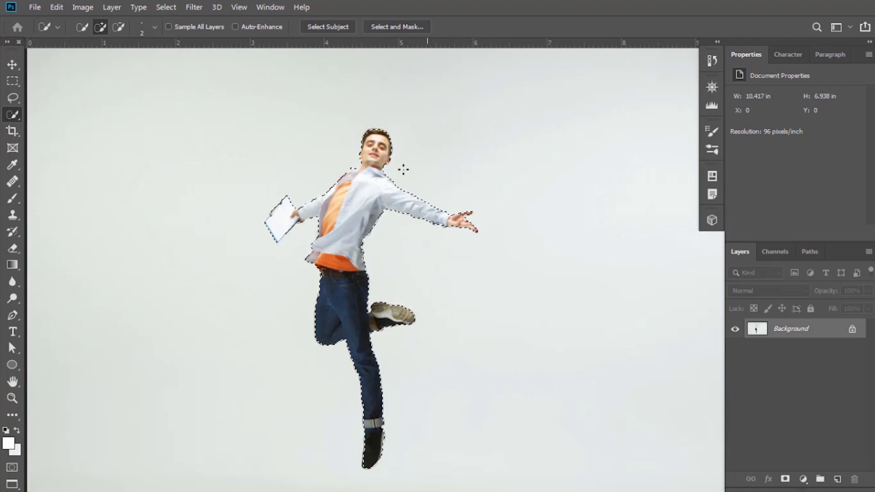
click(162, 7)
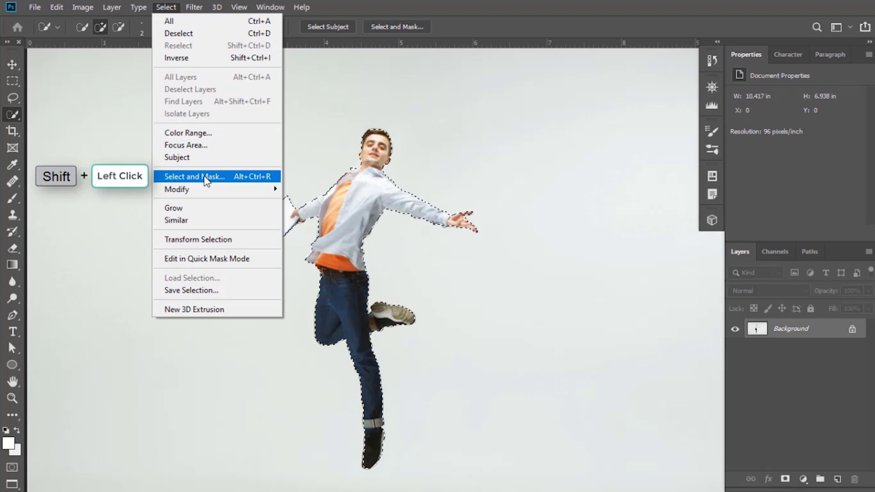
- Refine the selection edges with Radius 0.5 and Shift Edge -3, outputting to a new layer
shift+click(205, 177)
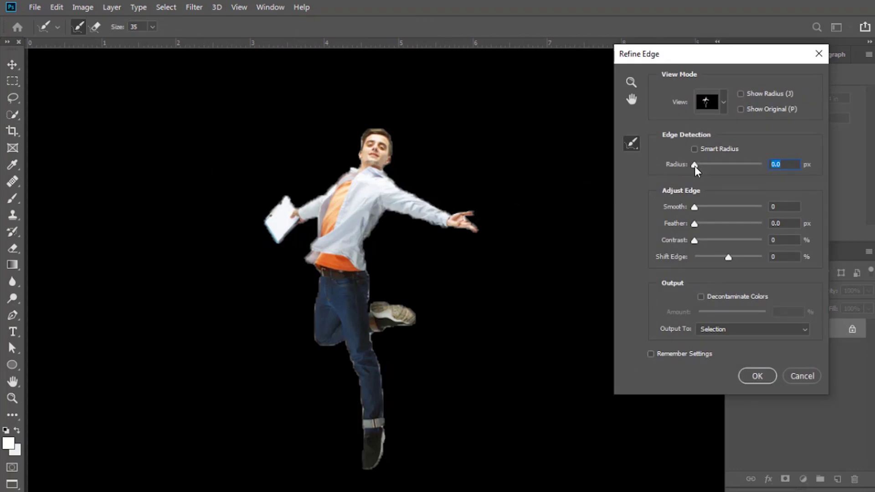
drag(695, 166, 695, 166)
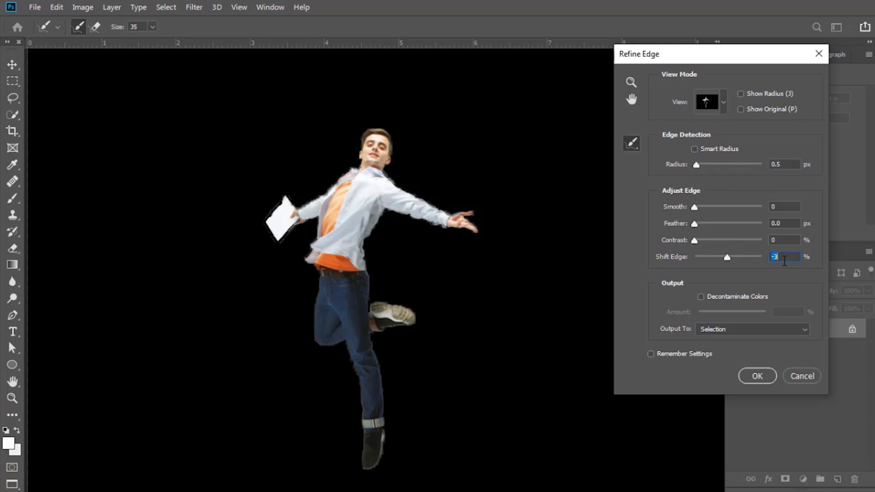
click(735, 325)
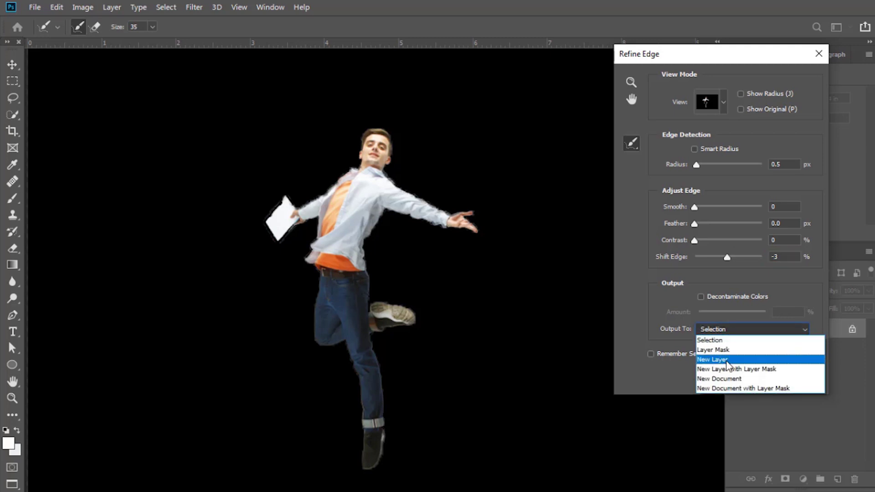
click(726, 362)
click(760, 374)
- Deselect the cut-out layer and create a blank white 1280×720 document
key(v)
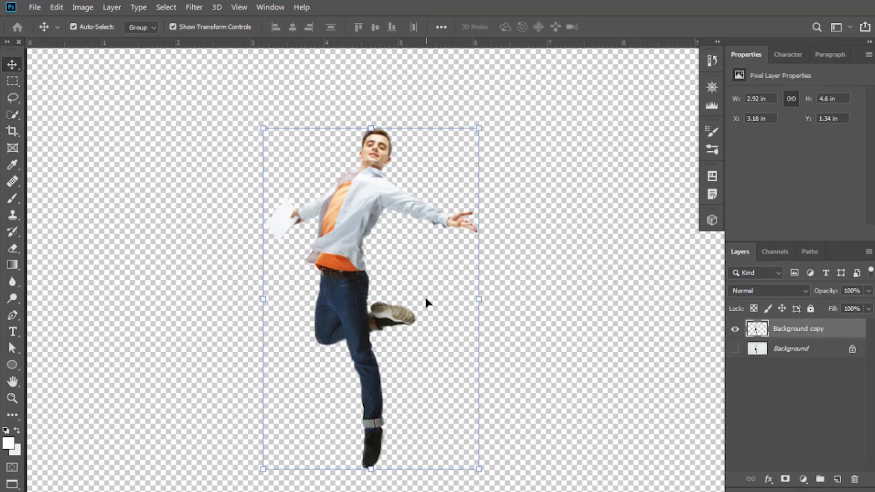
click(526, 279)
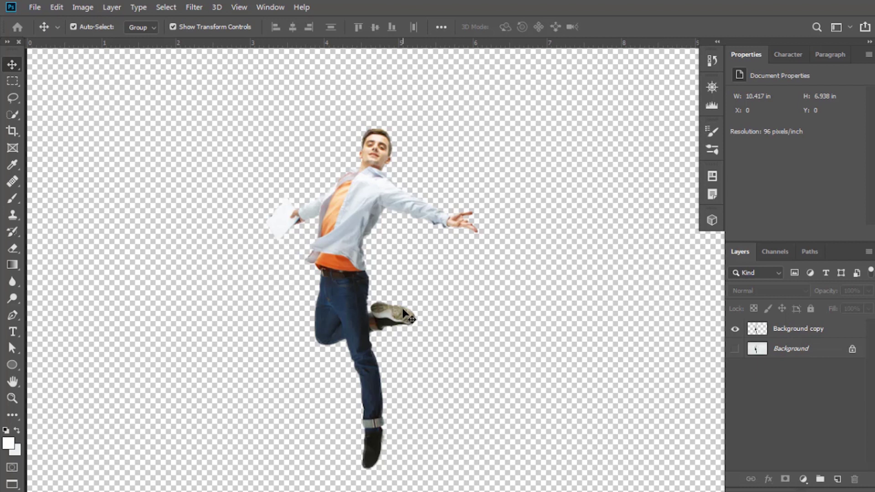
scroll(410, 316, up, 1)
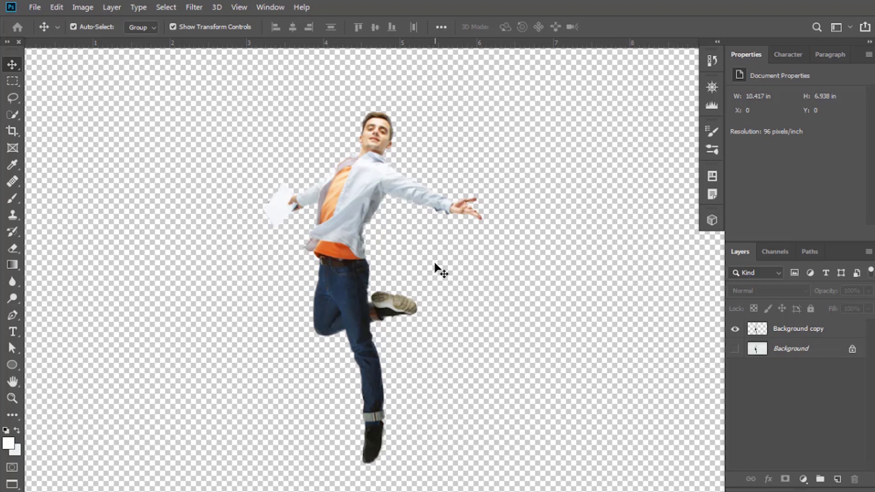
key(ctrl+n)
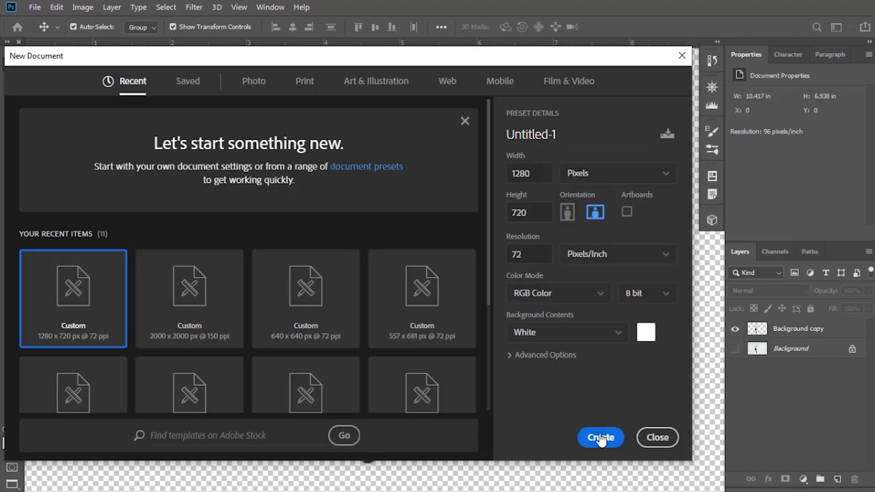
click(600, 437)
drag(505, 340, 491, 342)
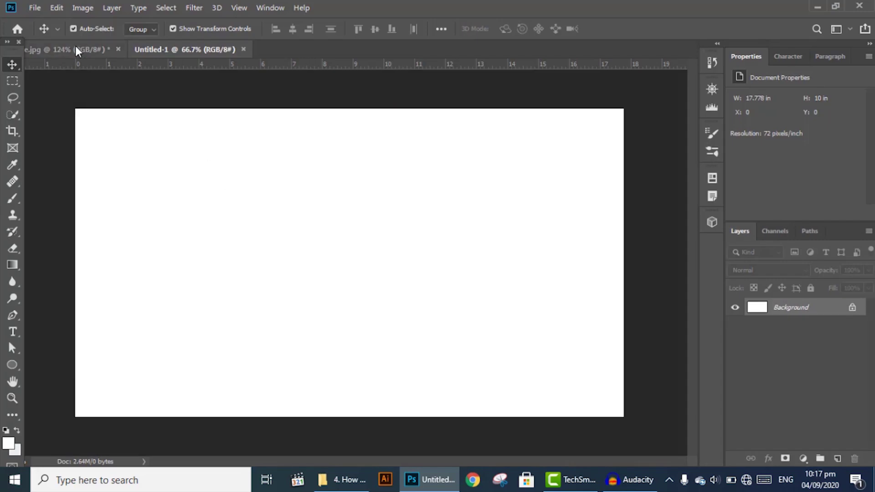
- Drag the cut-out man layer from the photo into the new white document
click(76, 49)
scroll(362, 264, down, 3)
click(307, 228)
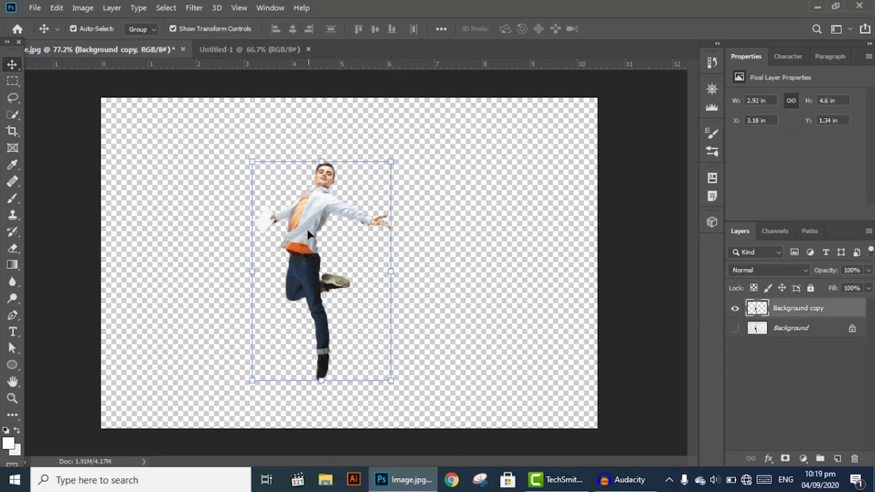
mouse_move(307, 232)
mouse_down()
mouse_move(270, 53)
mouse_move(349, 278)
mouse_move(344, 254)
mouse_up()
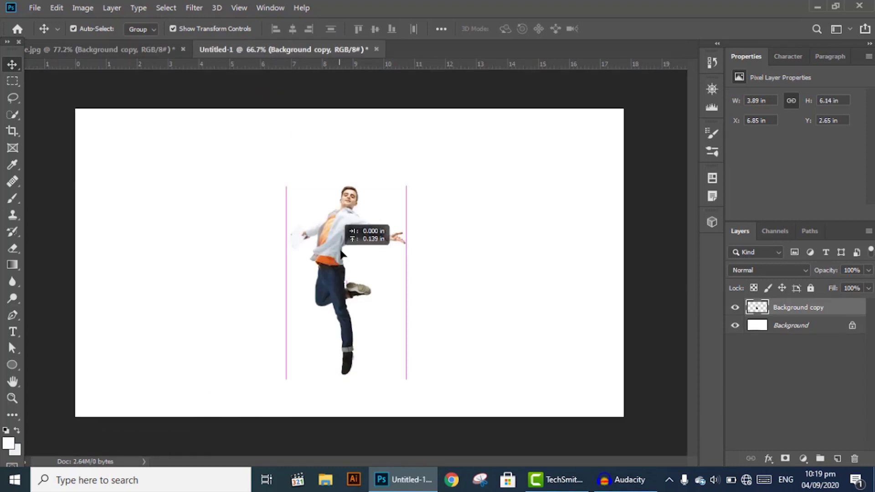
- Free-transform the man to about 120% near the canvas centre and commit
key(f)
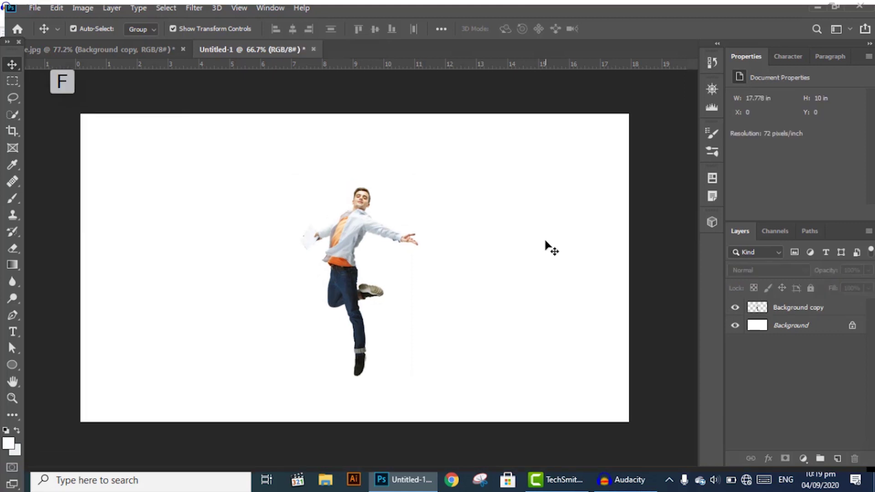
drag(492, 253, 449, 259)
click(401, 261)
key(ctrl+plus)
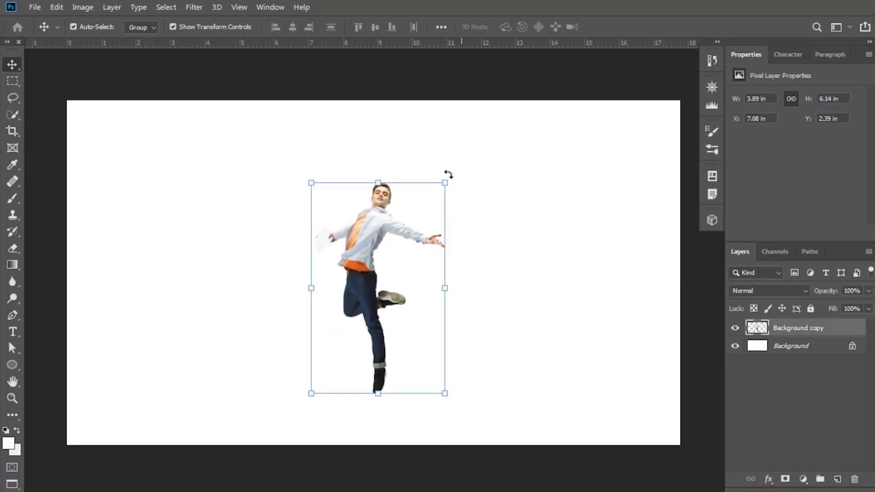
key(ctrl+t)
drag(445, 182, 469, 165)
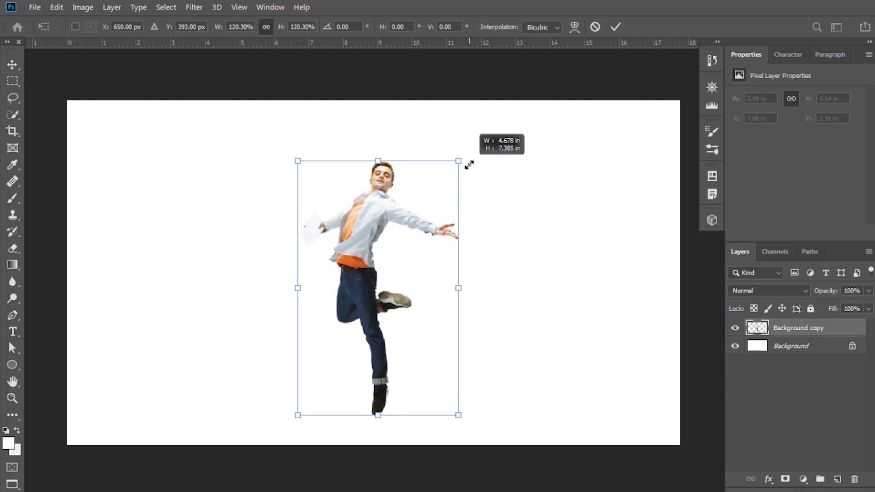
drag(380, 237, 381, 229)
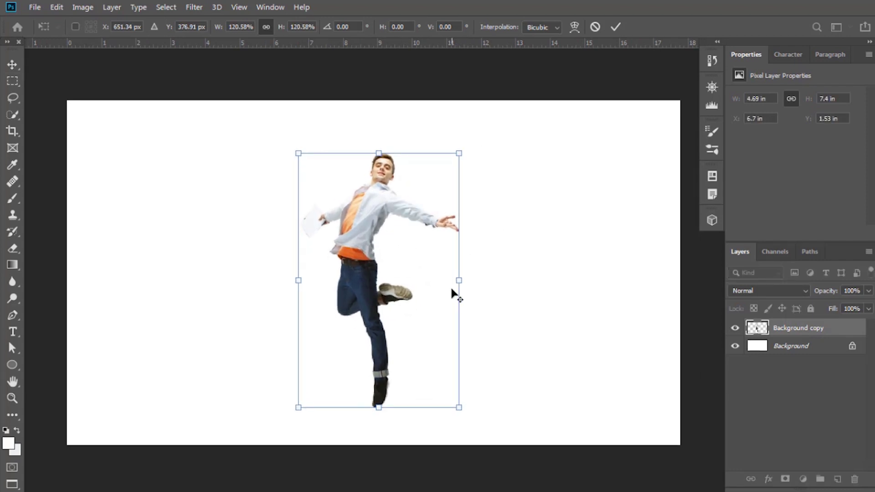
drag(466, 282, 470, 281)
click(615, 27)
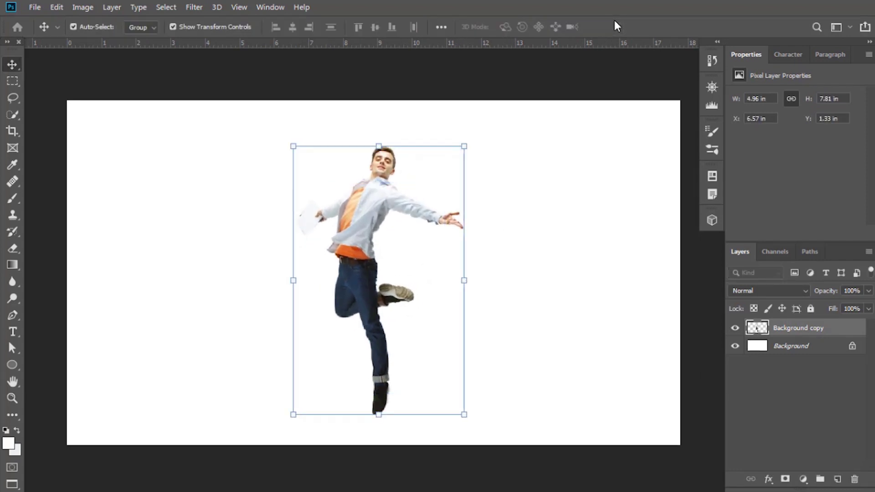
click(560, 179)
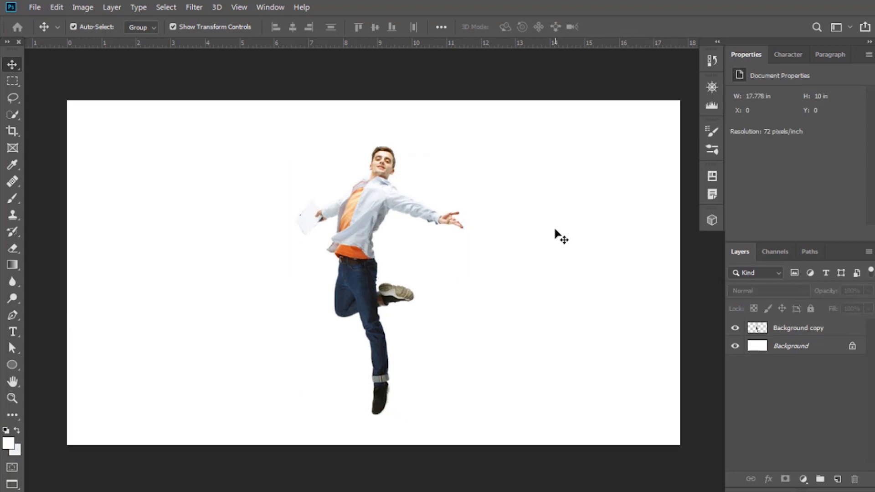
scroll(560, 237, up, 1)
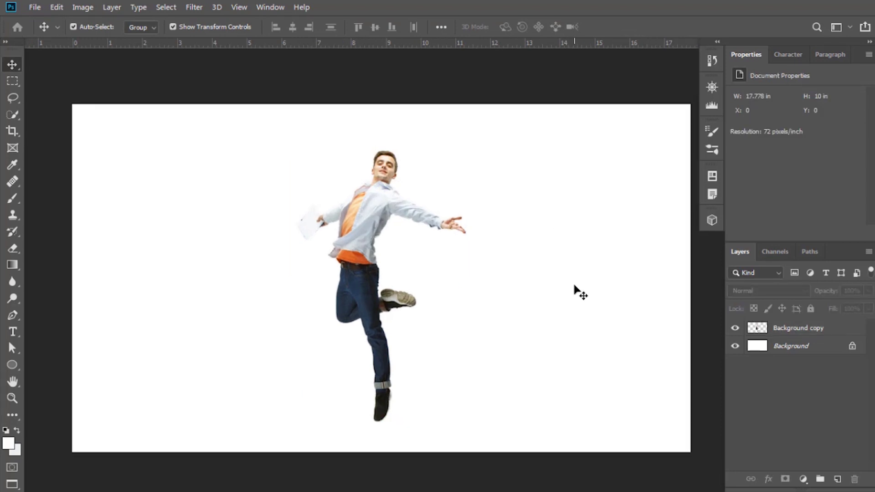
- Add a Solid Color fill layer in light blue, about #ace0fb
click(803, 479)
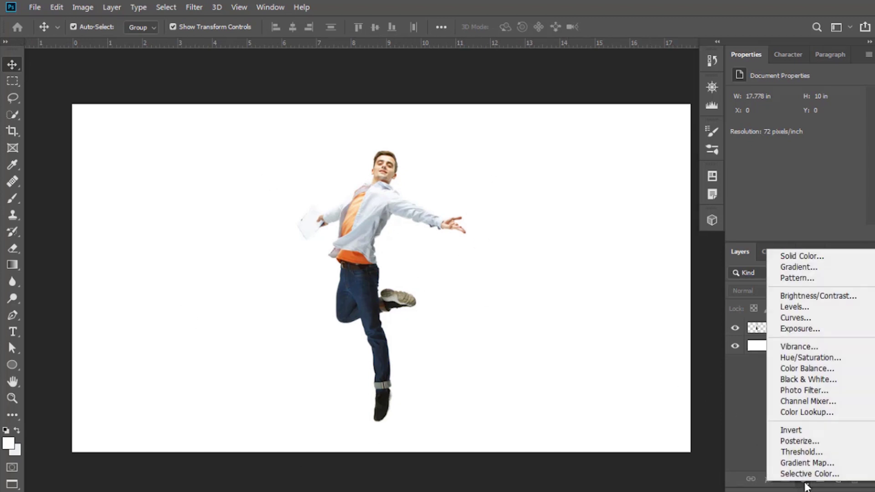
click(801, 257)
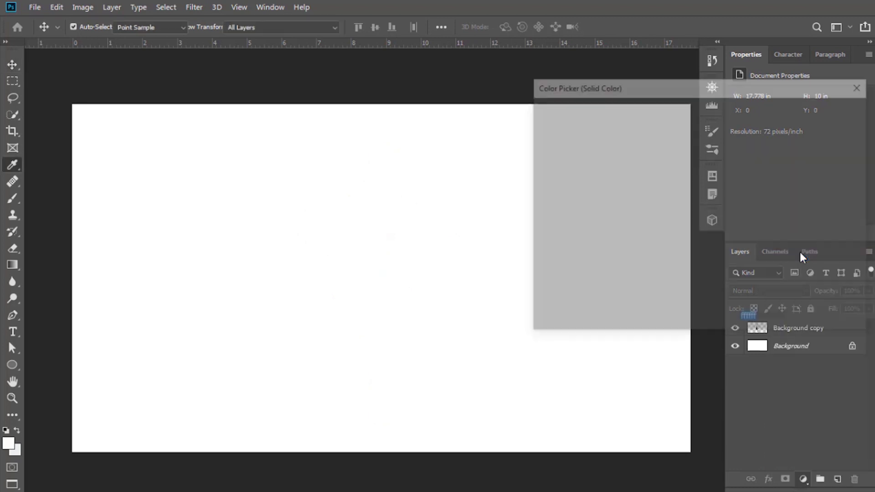
drag(710, 193, 720, 187)
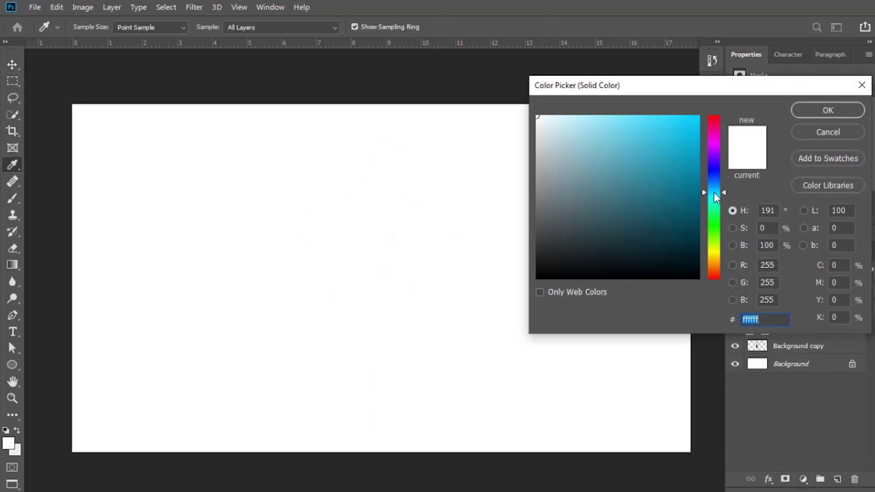
drag(652, 127, 587, 116)
drag(720, 185, 723, 188)
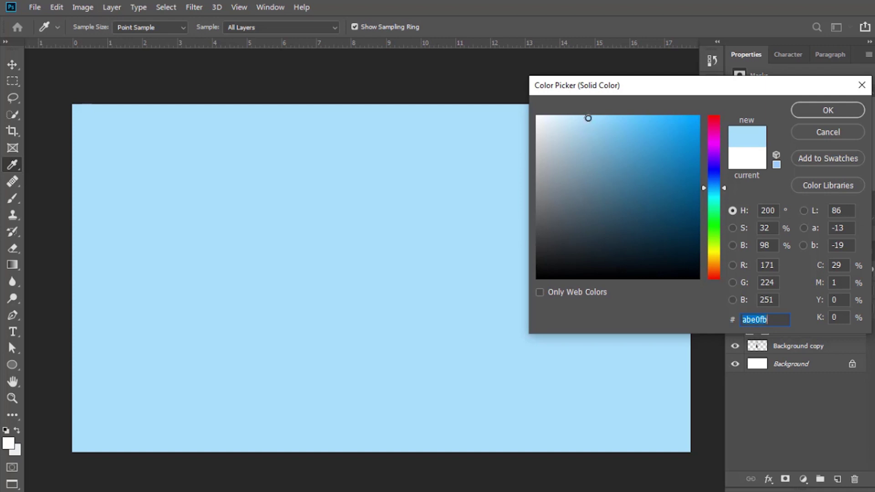
drag(588, 119, 587, 119)
click(829, 110)
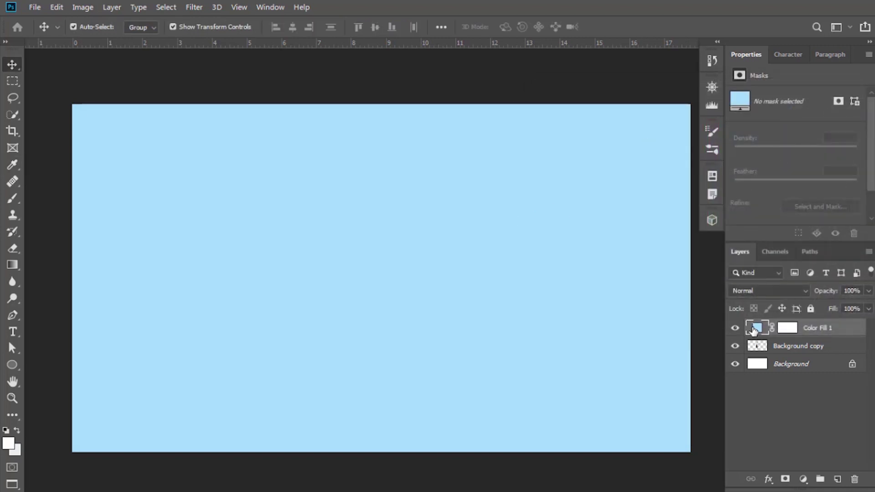
- Move Color Fill 1 below the man and add a new empty layer
drag(754, 330, 768, 355)
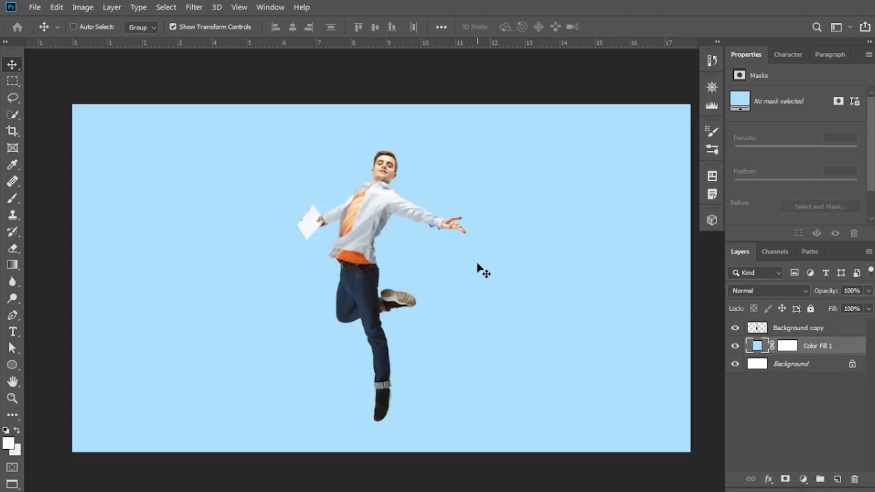
key(ctrl)
click(836, 479)
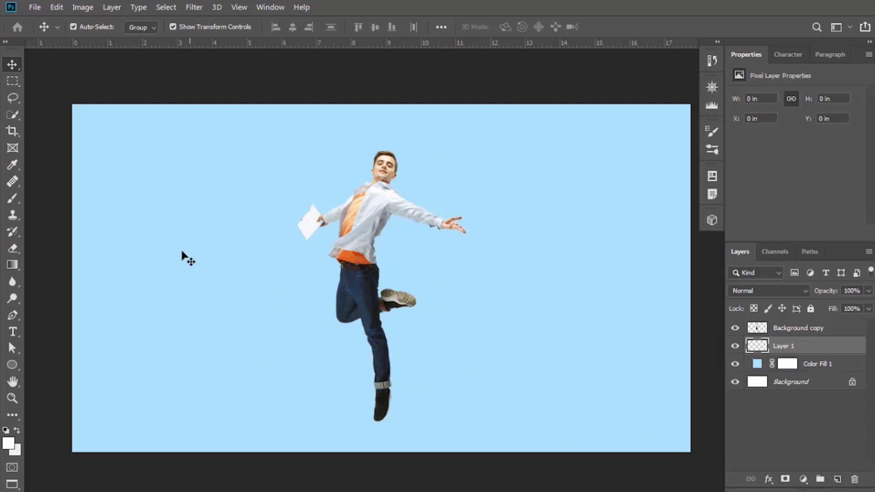
- Paint a large soft white brush dab in the canvas centre
click(13, 199)
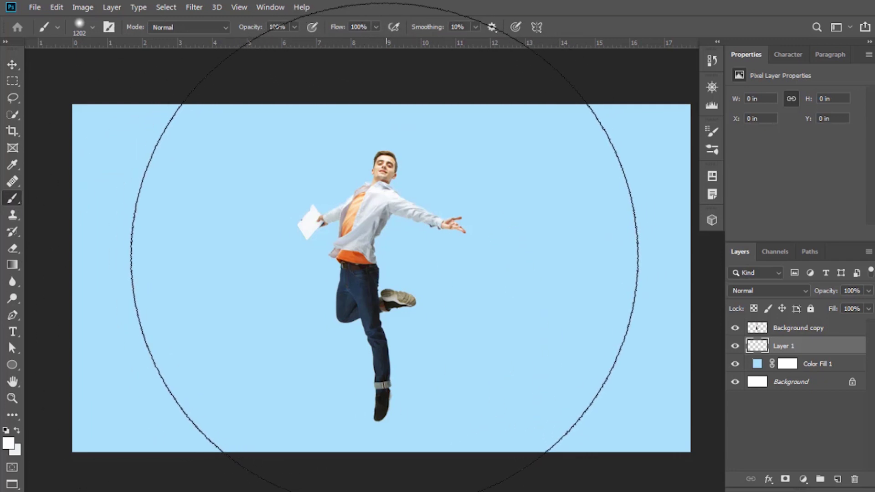
click(372, 266)
drag(371, 251, 403, 251)
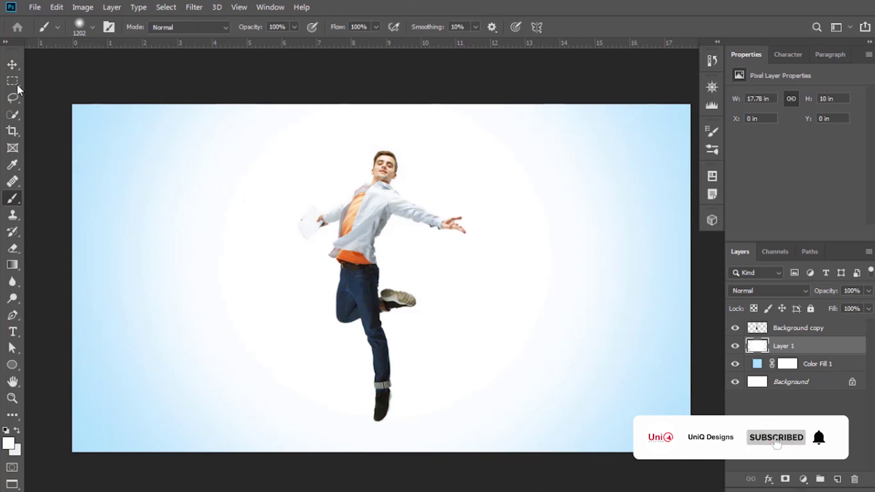
click(12, 65)
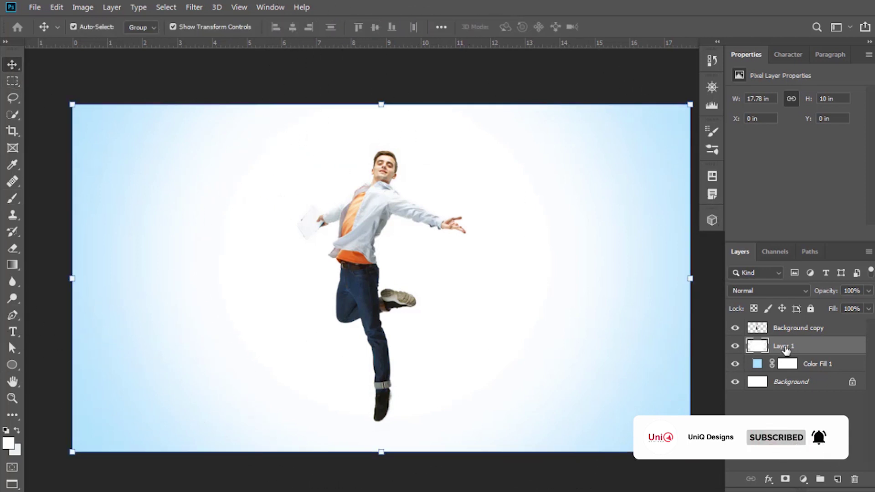
- Lower the white glow layer's opacity to about 64%
click(867, 290)
click(839, 305)
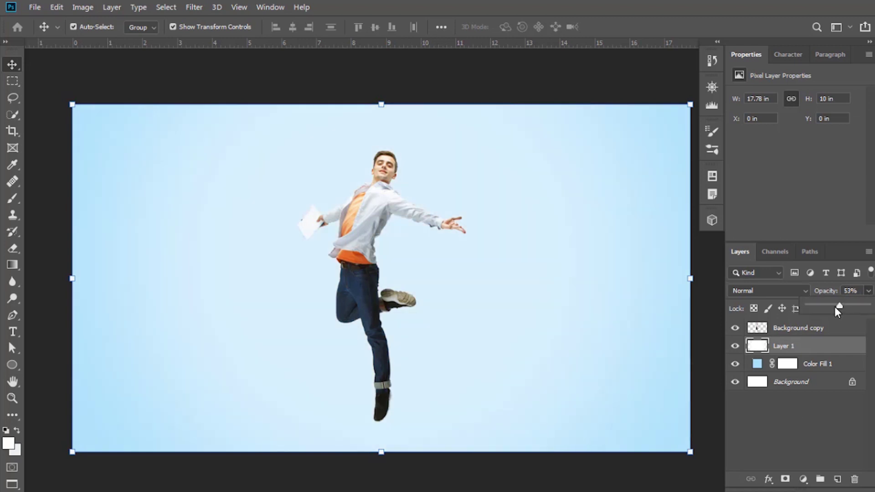
drag(838, 305, 841, 307)
click(438, 286)
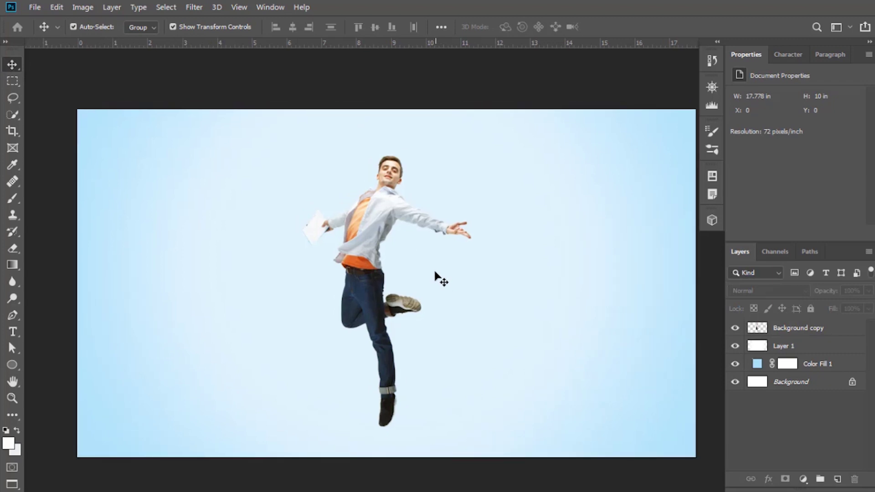
- Lock the white glow layer and the Color Fill 1 layer
click(810, 363)
click(813, 347)
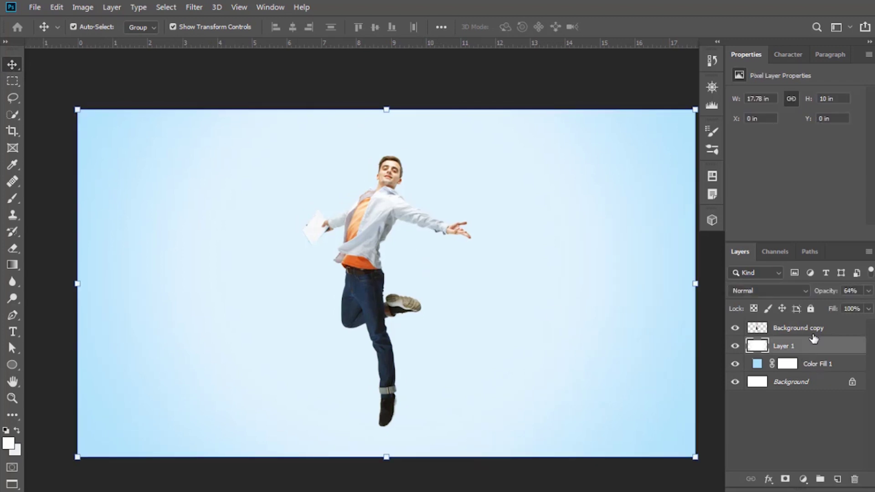
click(810, 309)
click(824, 364)
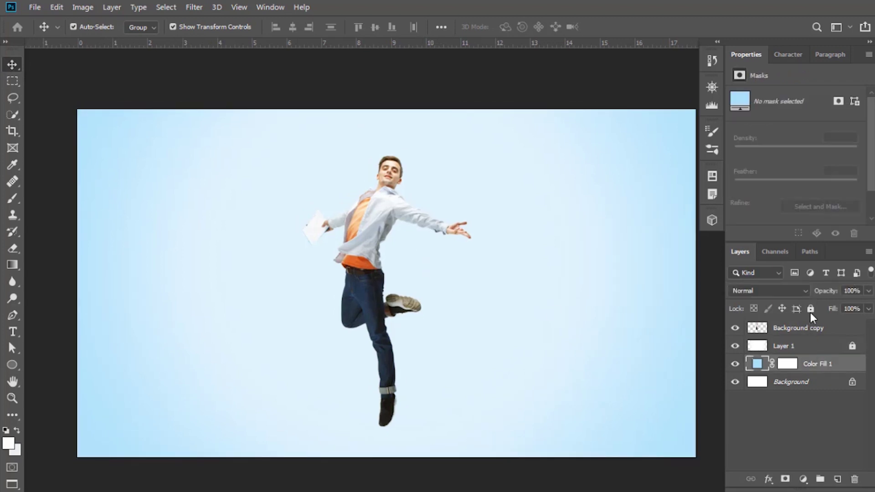
click(810, 308)
click(531, 280)
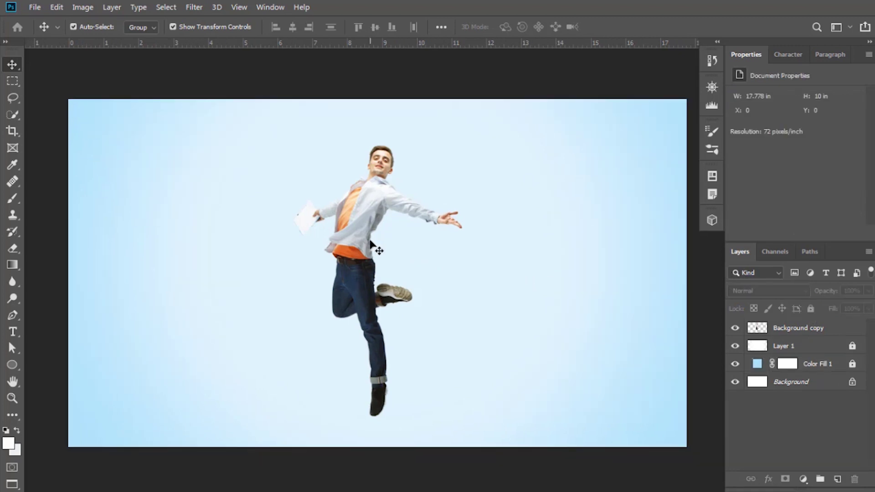
- Move the man right, then Alt+Left repeatedly to stack about fifty offset copies
click(367, 216)
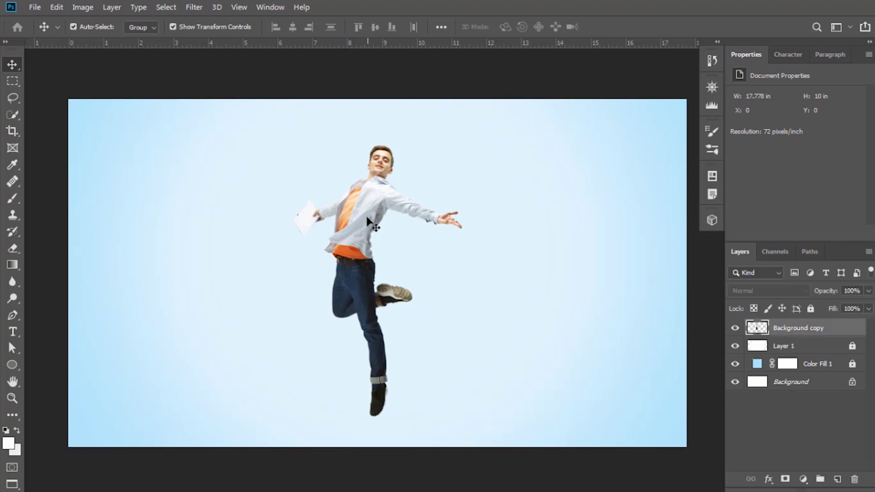
scroll(367, 216, up, 1)
mouse_move(368, 220)
mouse_down()
mouse_move(549, 214)
mouse_move(542, 214)
mouse_up()
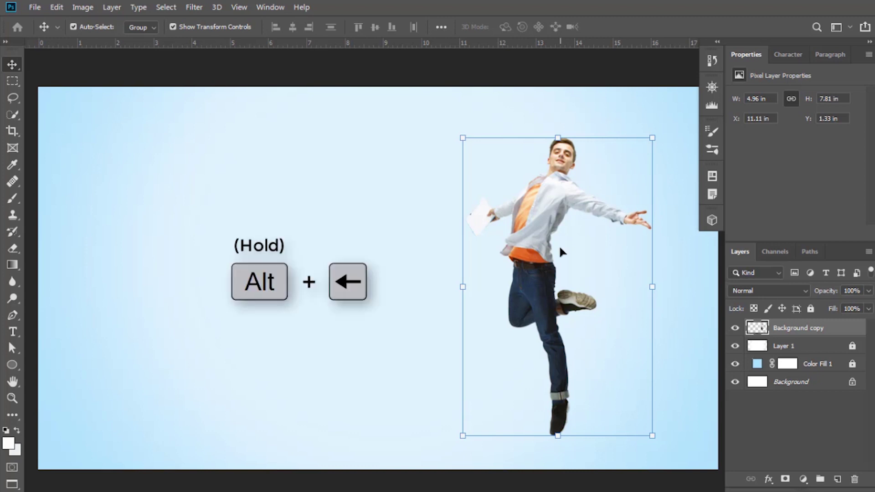
key(alt+Left)
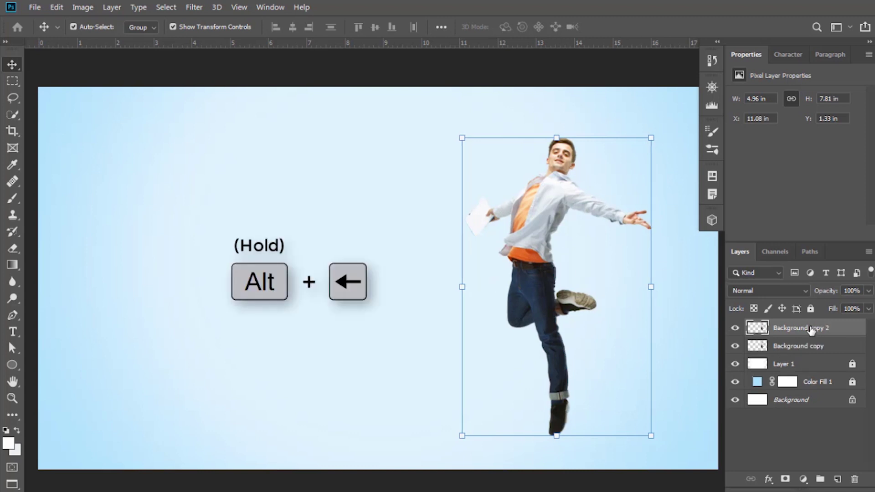
key(alt)
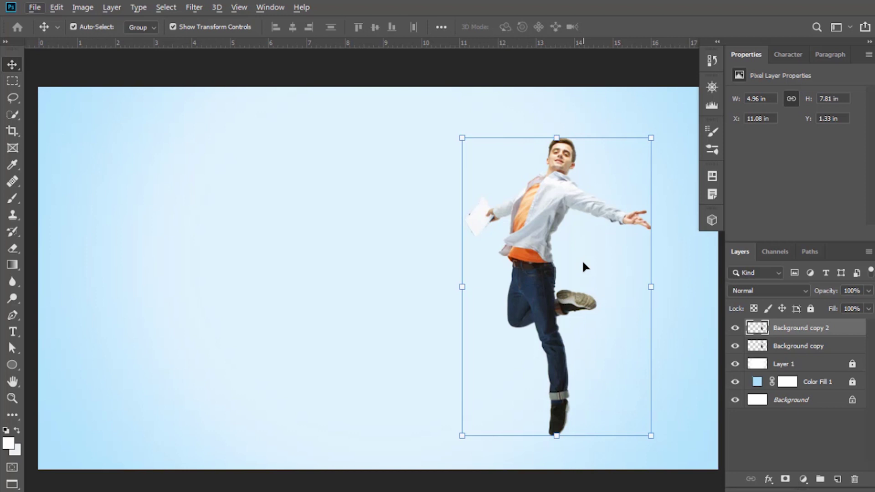
key(alt+Left)
key(alt+Left)
key(alt+Left)
key(alt+Left)
key(alt+Left)
key(alt+Left)
key(alt+Left)
key(alt+Left)
key(alt+Left)
key(alt+Left)
key(alt+Left)
key(alt+Left)
key(alt+Left)
key(alt+Left)
key(alt+Left)
key(alt+Left)
key(alt+Left)
key(alt+Left)
key(alt+Left)
key(alt+Left)
key(alt+Left)
key(alt+Left)
key(alt+Left)
key(alt+Left)
key(alt+Left)
key(alt+Left)
key(alt+Left)
key(alt+Left)
key(alt+Left)
key(alt+Left)
key(alt+Left)
key(alt+Left)
key(alt+Left)
key(alt+Left)
key(alt+Left)
key(alt+Left)
key(alt+Left)
key(alt+Left)
key(alt+Left)
key(alt+Left)
key(alt+Left)
key(alt+Left)
key(alt+Left)
key(alt+Left)
key(alt+Left)
key(alt+Left)
key(alt+Left)
- Hide copy 50 and load the man's outline as a selection from copy 49
click(599, 294)
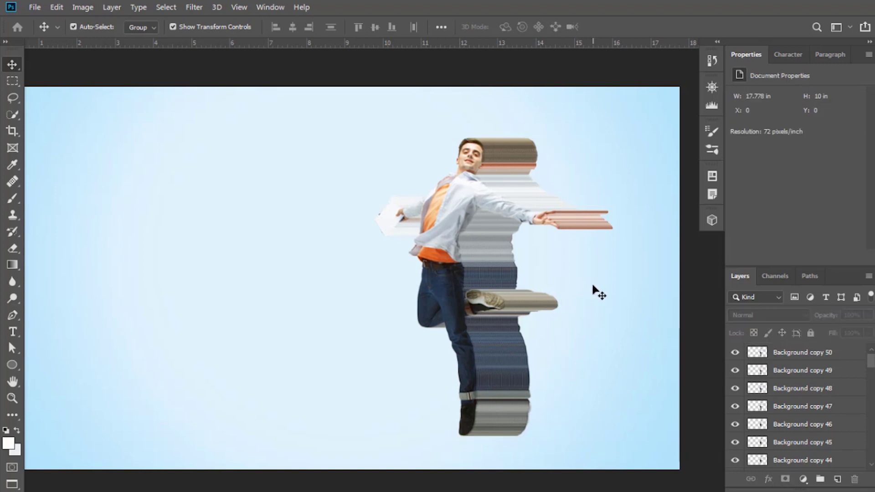
click(735, 353)
ctrl+click(757, 372)
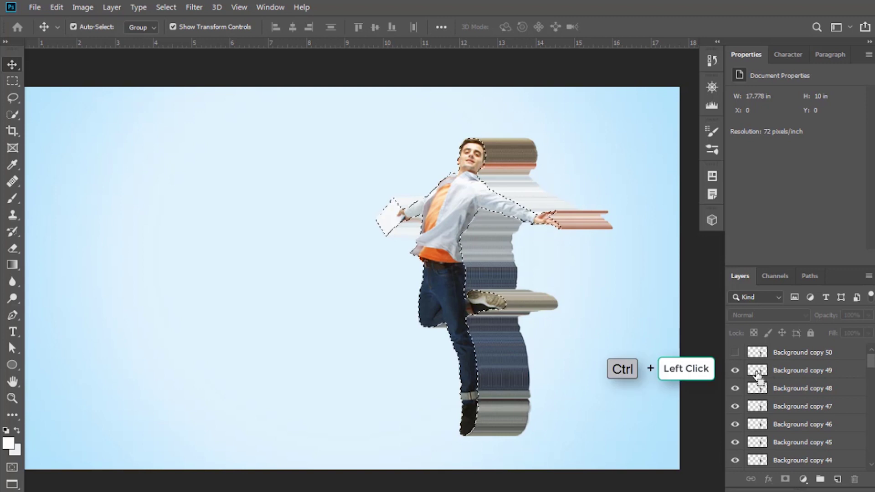
click(783, 375)
scroll(835, 415, down, 3)
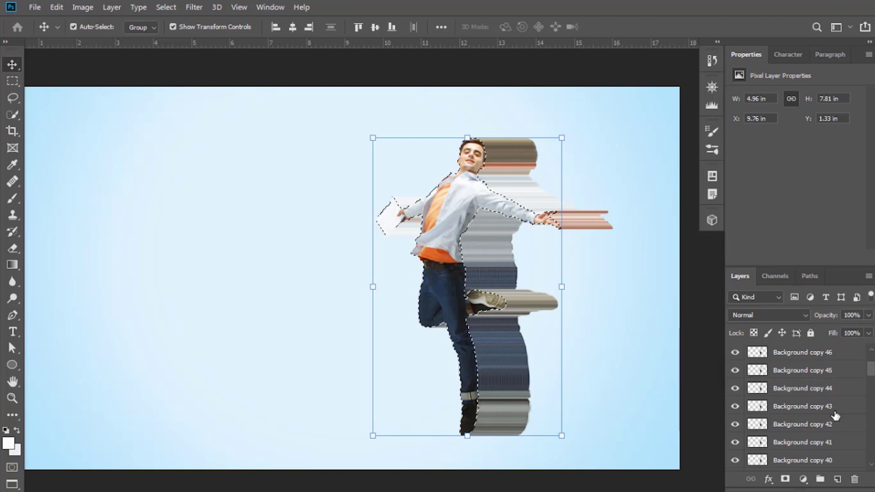
scroll(835, 415, down, 3)
scroll(834, 415, down, 3)
scroll(834, 415, down, 5)
scroll(837, 414, down, 5)
- Merge the copies down to Background copy and delete the man's silhouette from the streaks
shift+click(838, 412)
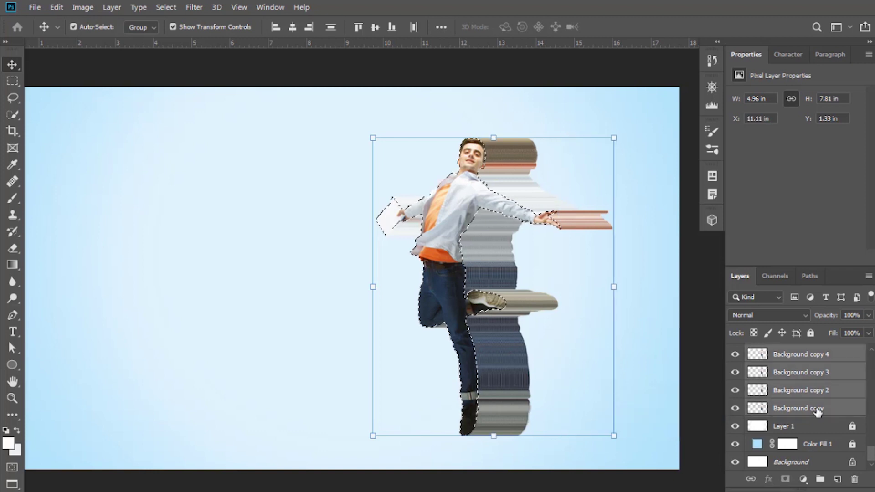
right_click(817, 410)
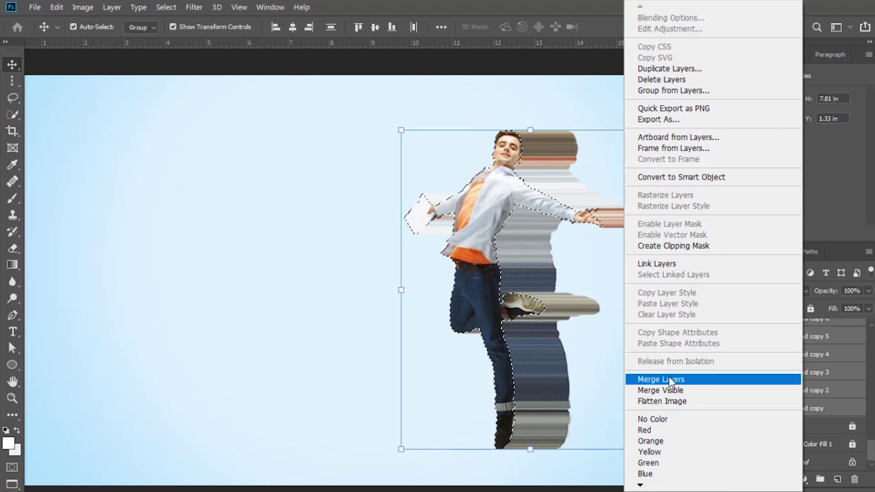
click(666, 379)
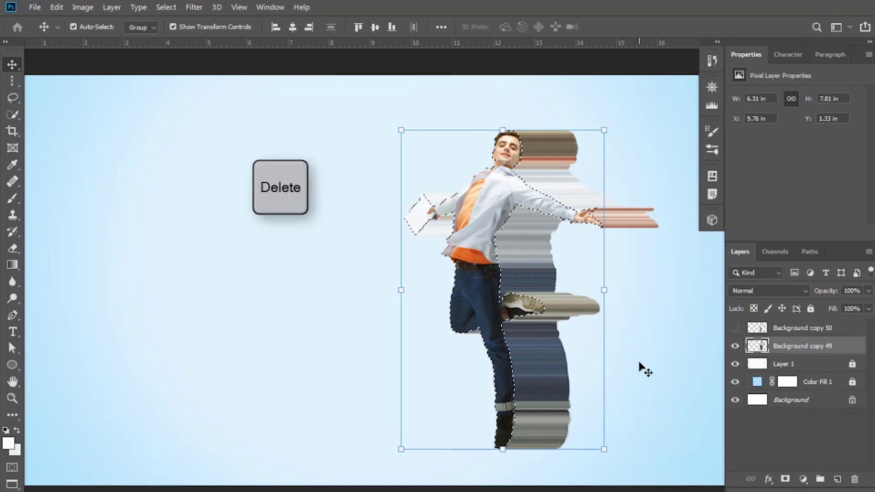
key(Delete)
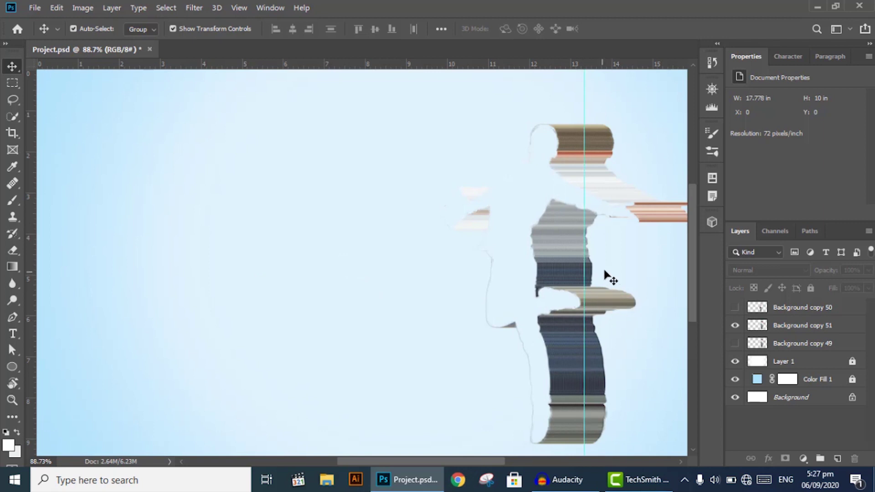
scroll(606, 268, down, 1)
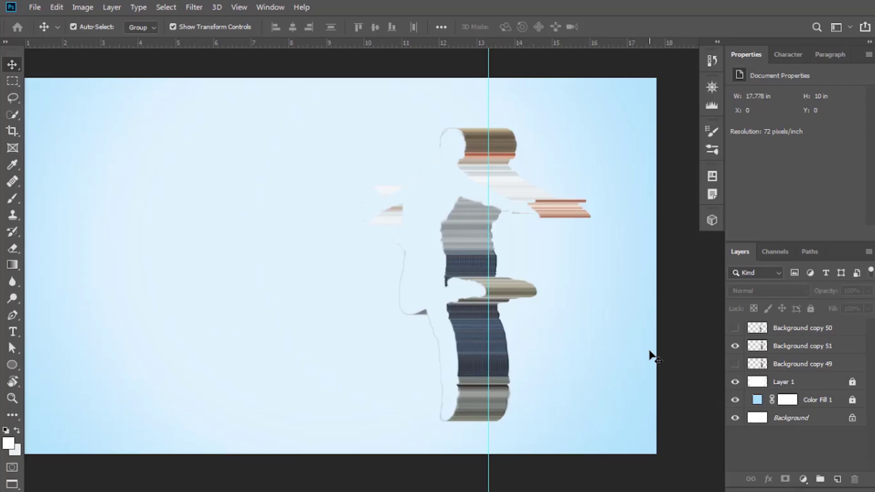
scroll(488, 184, up, 2)
scroll(487, 217, up, 1)
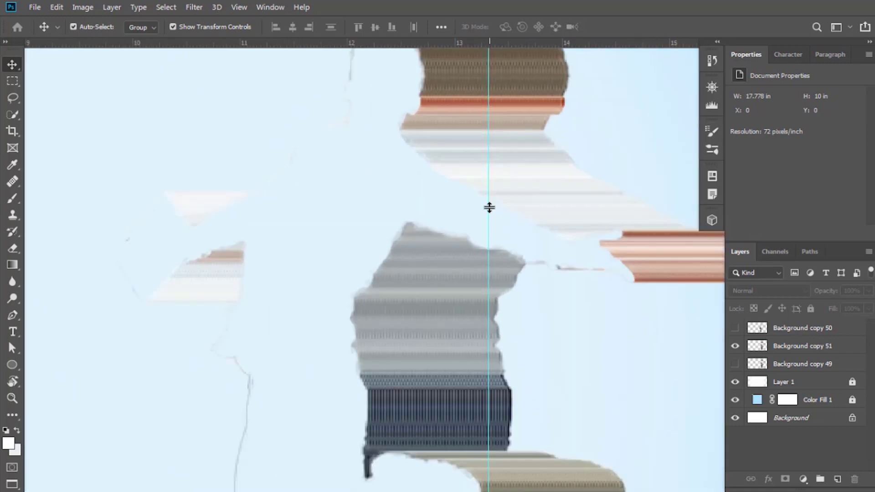
scroll(488, 217, up, 1)
scroll(487, 219, up, 1)
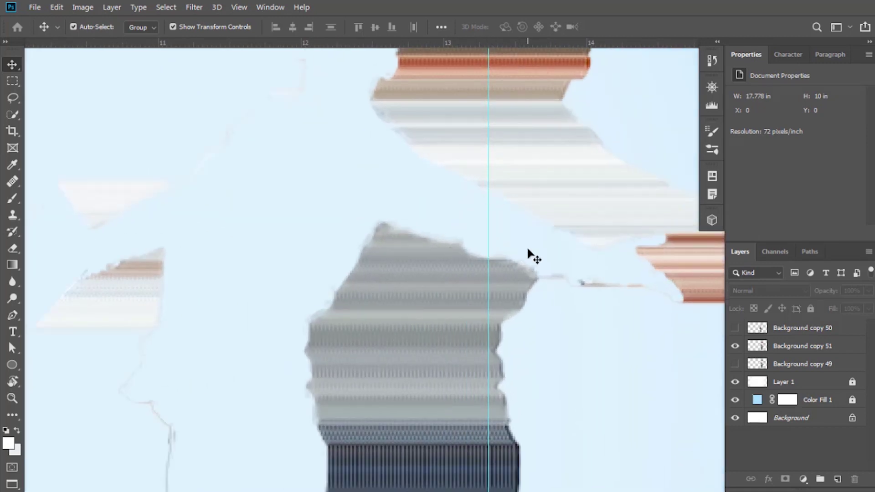
- Select the striped Background copy 51 layer and pick the Rectangular Marquee tool
click(489, 180)
scroll(502, 260, down, 1)
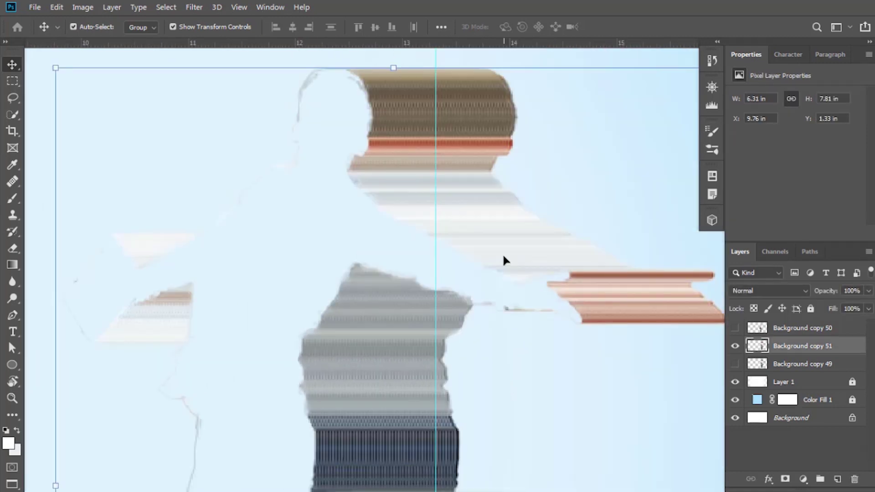
click(12, 95)
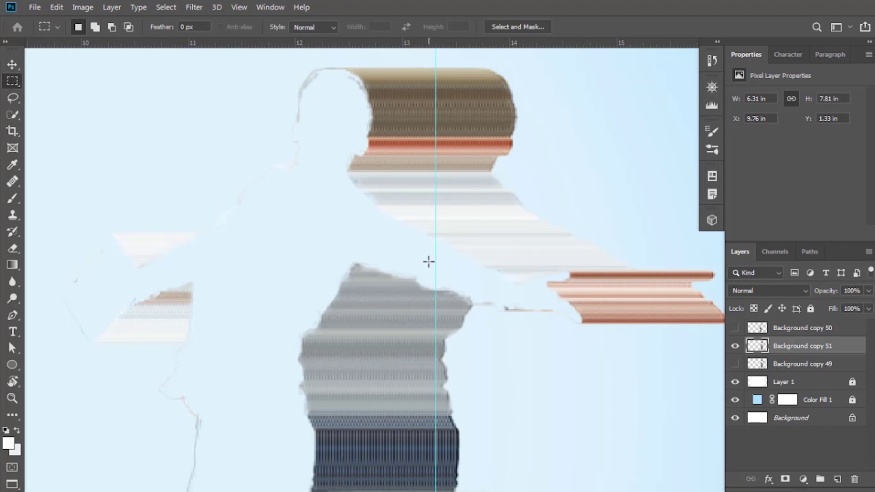
- Shift a rectangle of streaks at neck level to the left, then deselect
drag(410, 241, 515, 268)
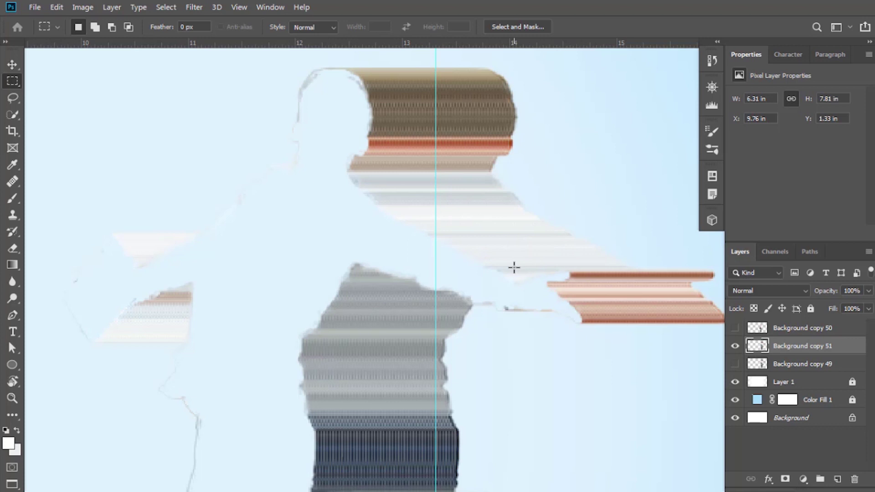
click(12, 64)
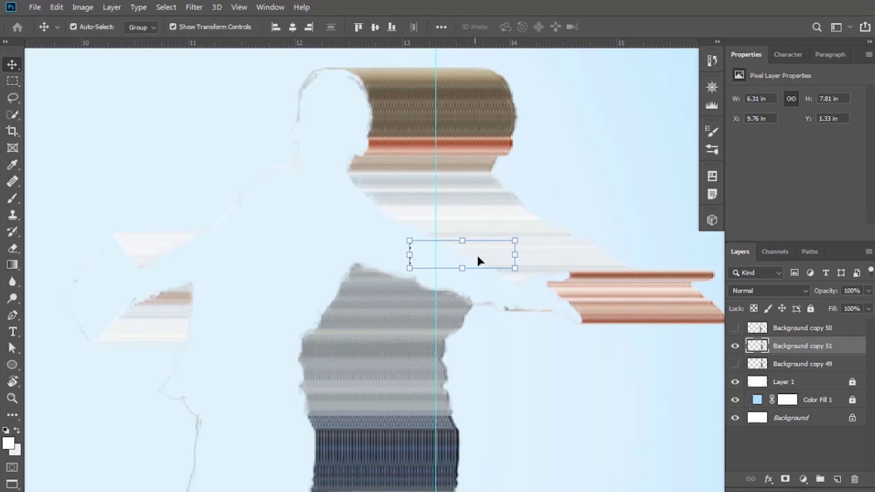
drag(504, 258, 454, 258)
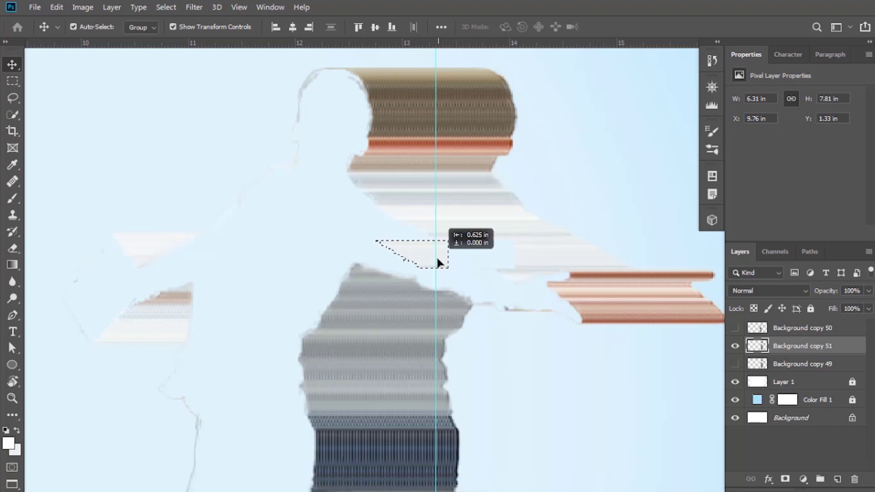
drag(453, 256, 442, 253)
click(468, 259)
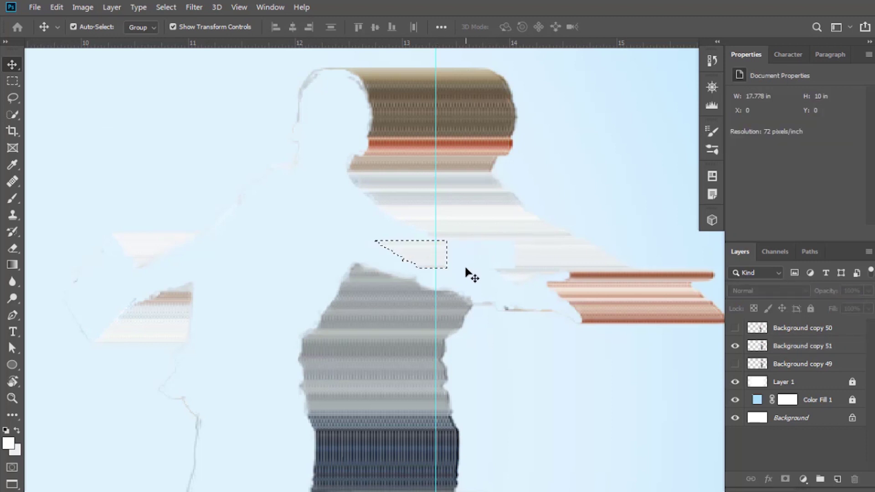
key(ctrl+d)
ctrl+click(415, 299)
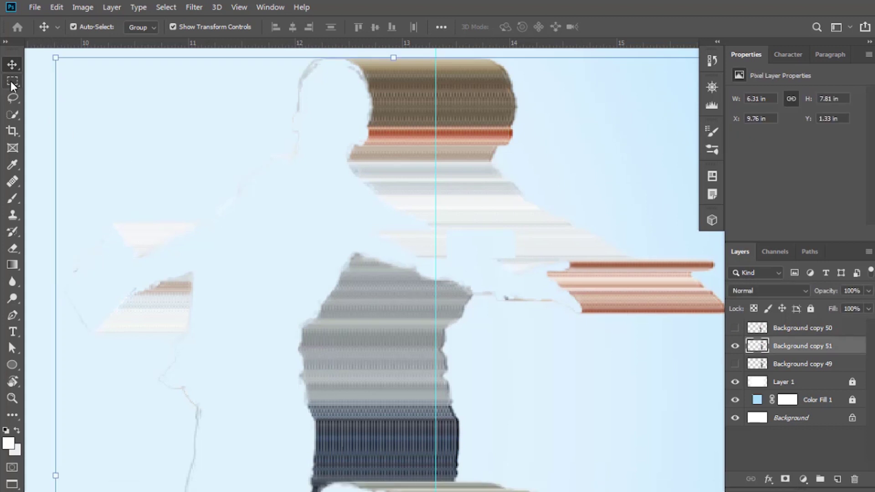
- Slide the top corner of the grey shirt to the right, deselect, and fit the image on screen
click(10, 79)
scroll(407, 253, up, 2)
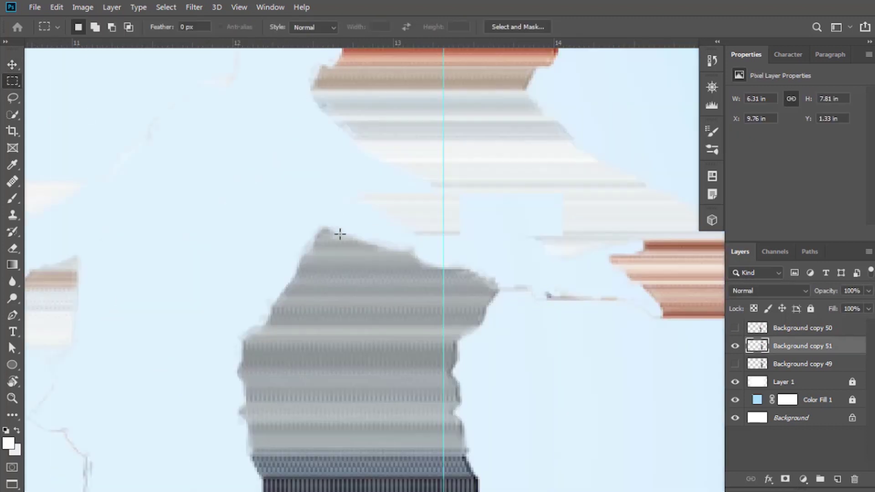
drag(342, 231, 435, 273)
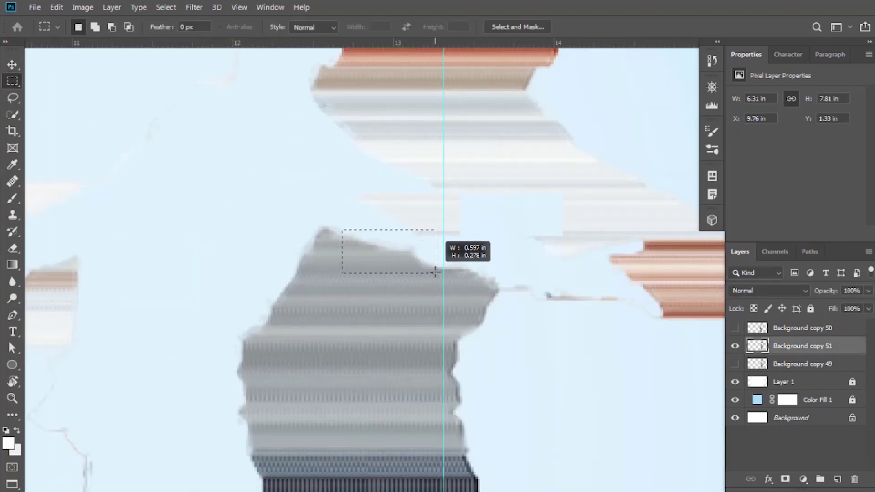
key(v)
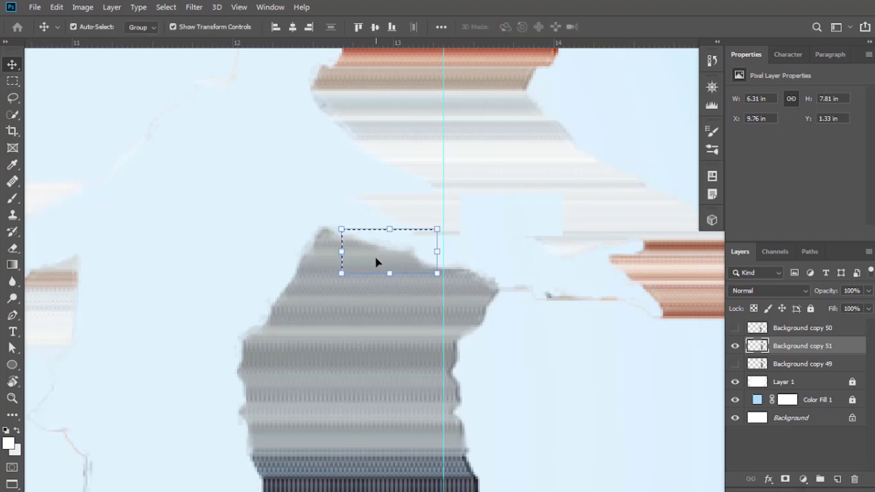
drag(374, 255, 464, 258)
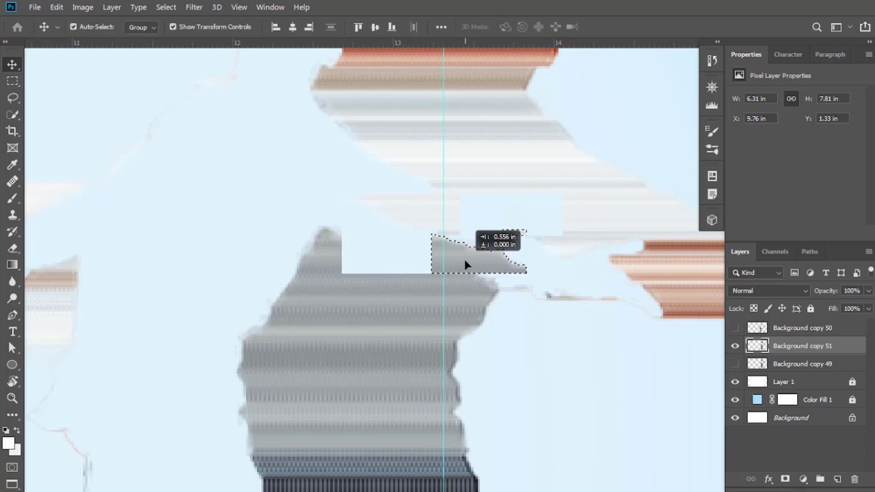
key(ctrl+d)
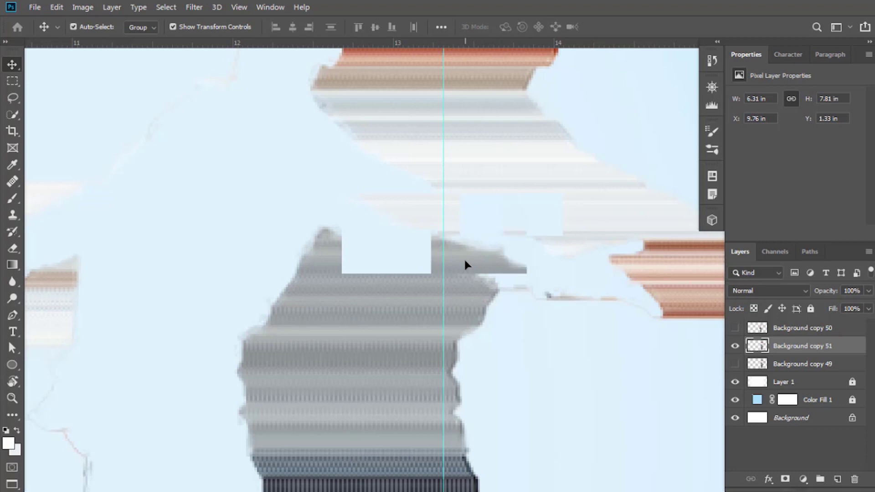
scroll(465, 247, down, 3)
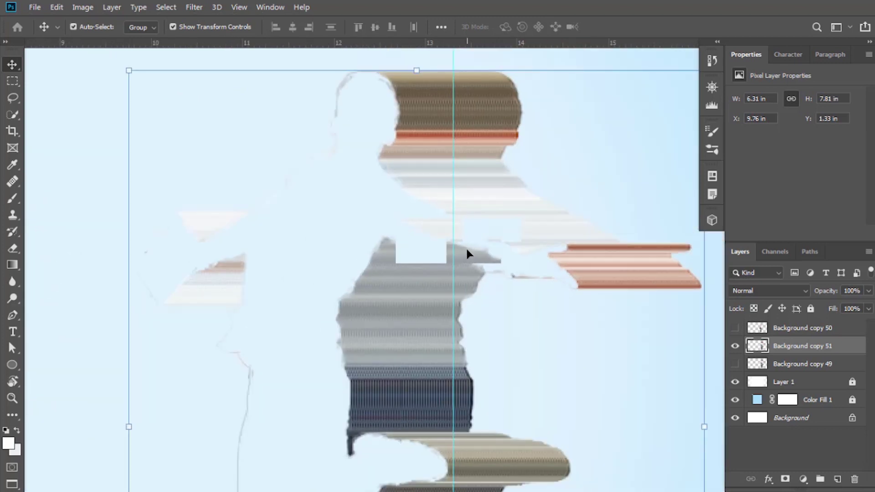
key(ctrl+0)
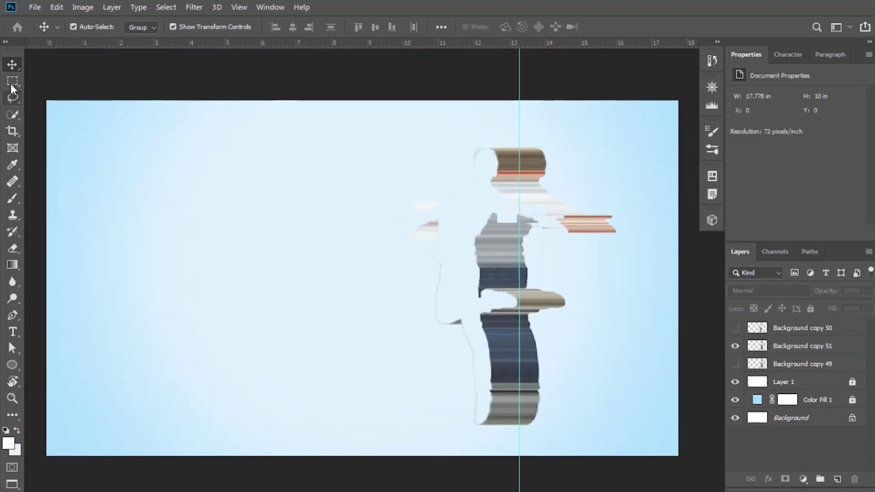
- Copy a one-pixel column of Background copy 51 along the guide onto new Layer 2
click(10, 82)
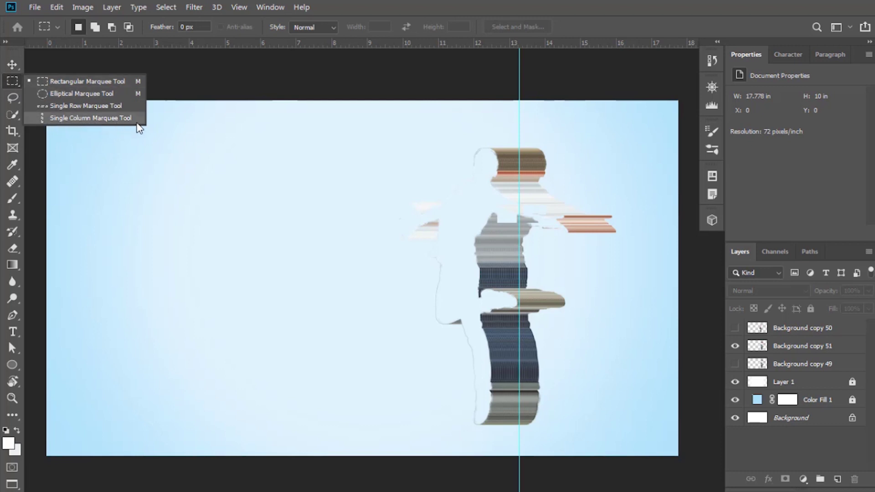
click(109, 123)
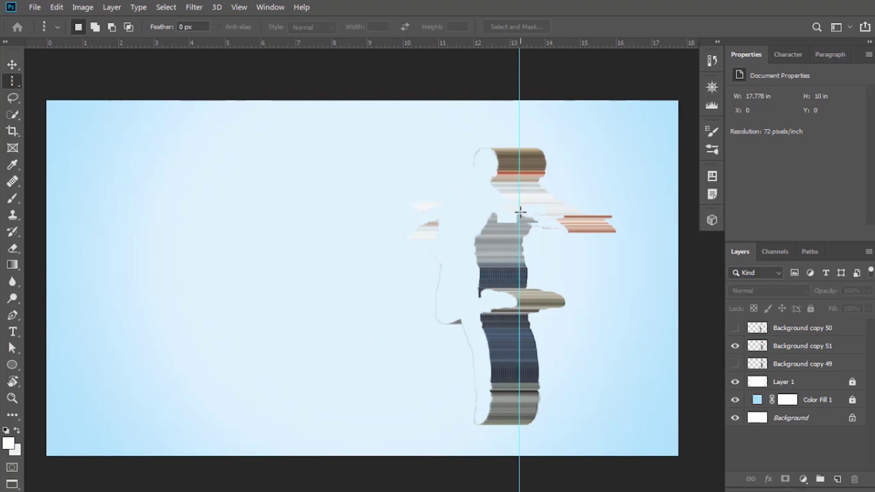
scroll(517, 209, up, 1)
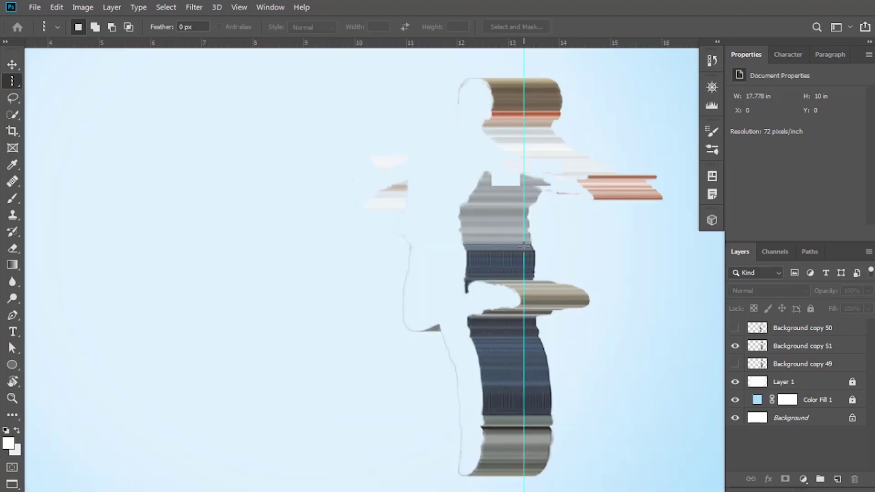
click(524, 246)
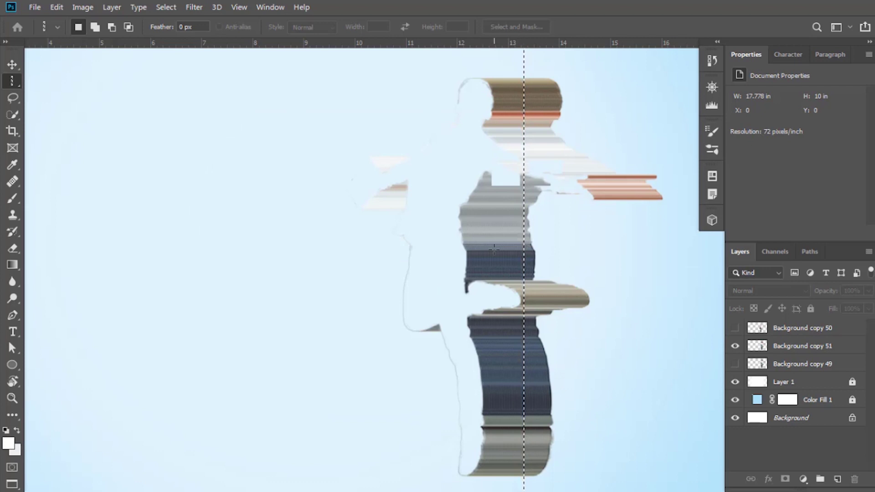
ctrl+click(492, 233)
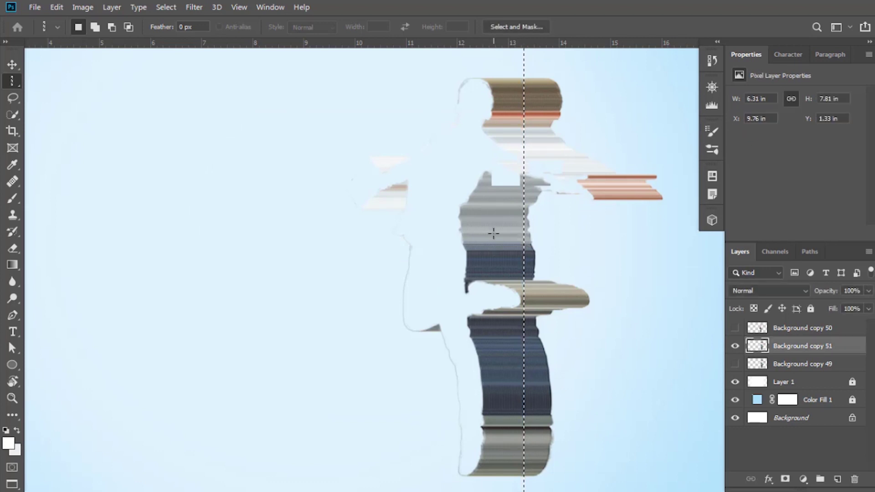
key(ctrl+j)
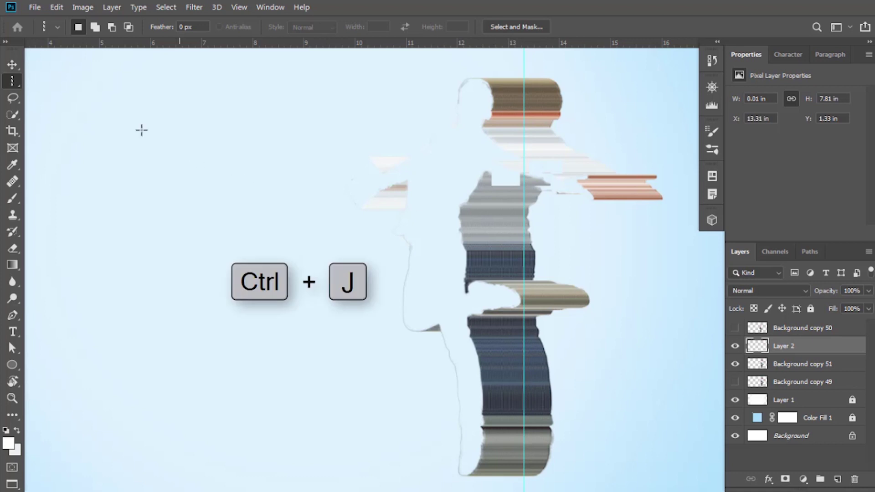
- Hide Background copy 51 and stretch Layer 2's slice rightward into a broad band
click(10, 64)
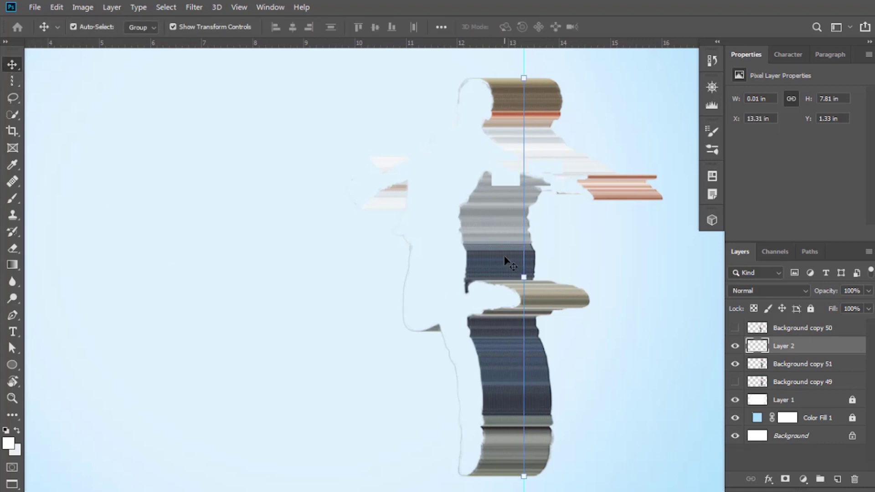
click(736, 367)
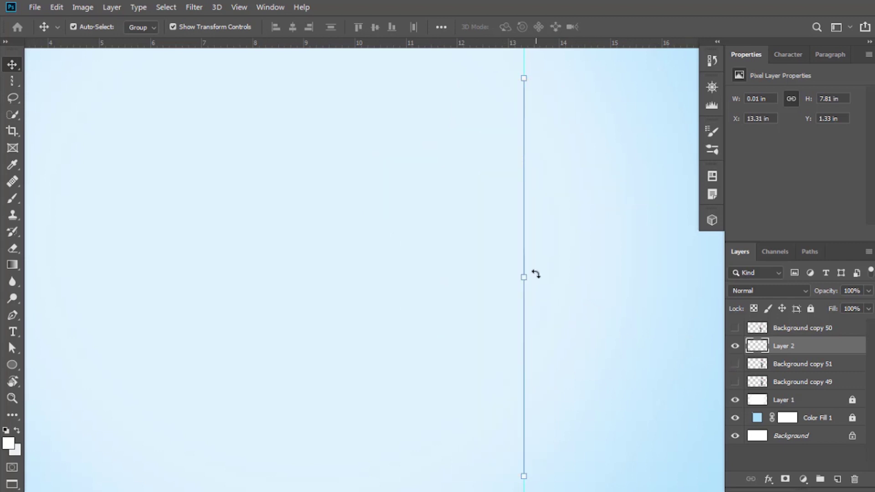
key(ctrl+t)
key(ctrl+0)
mouse_move(519, 290)
mouse_down()
mouse_move(540, 281)
mouse_move(592, 289)
mouse_move(674, 278)
mouse_up()
click(616, 27)
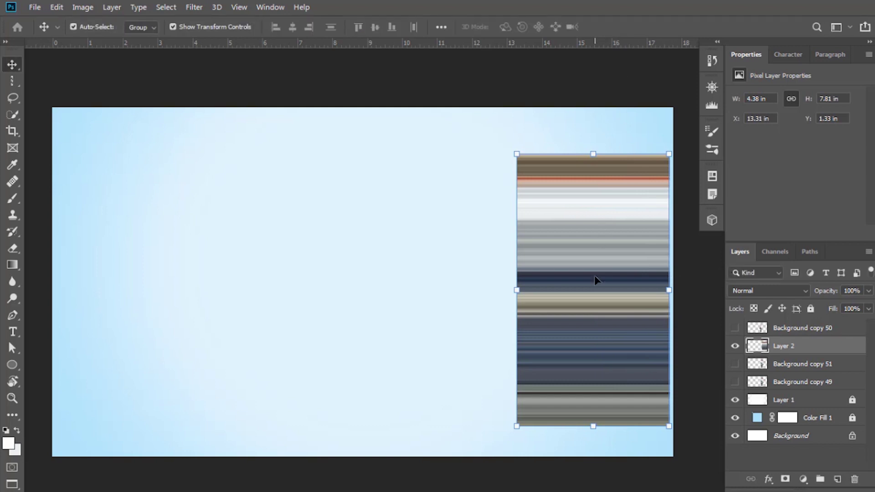
- Show the jumping man layer, Background copy 50, and begin renaming it
click(735, 328)
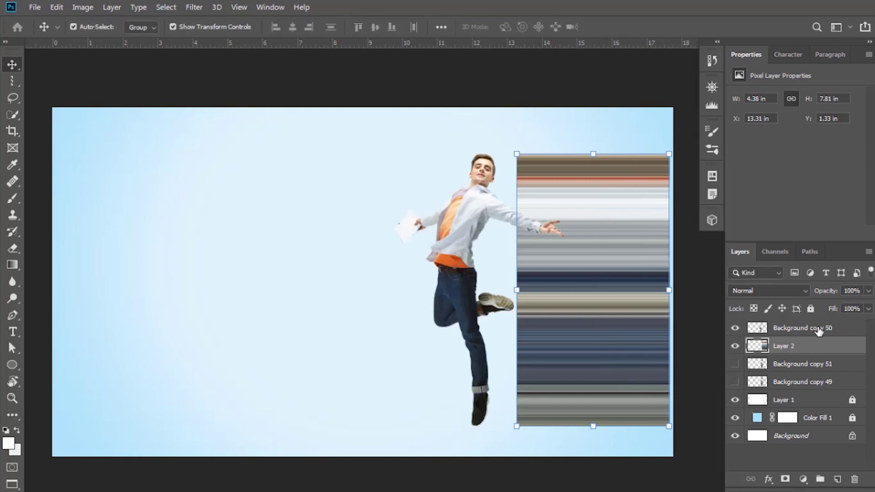
click(802, 330)
double_click(802, 330)
text(Model)
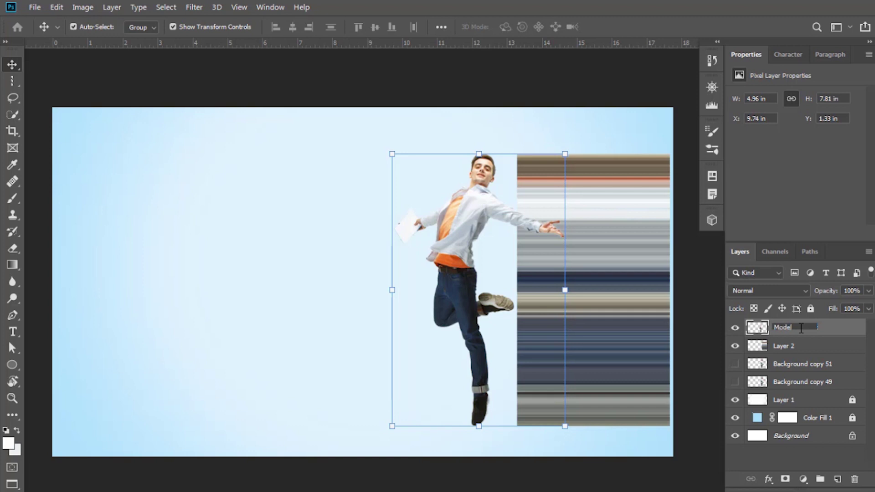
- Name the man's layer Model and the stretched band layer Pixel Stretch
click(786, 348)
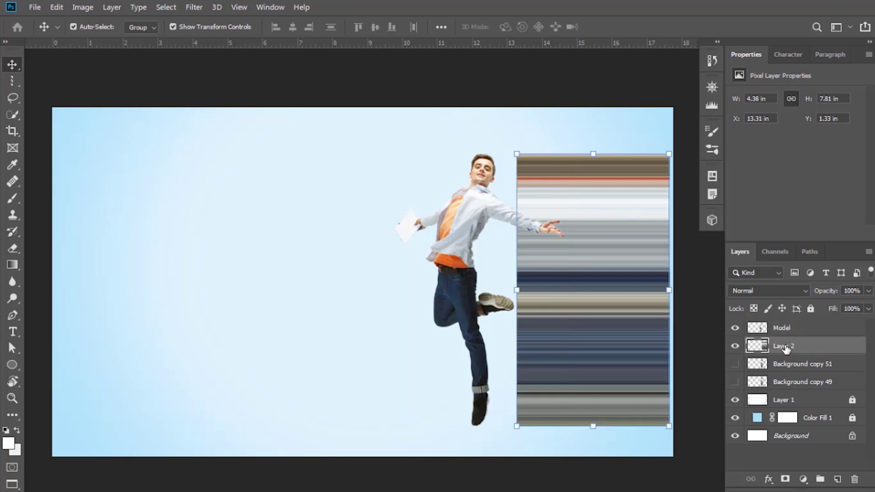
double_click(786, 348)
text(Pixel Stretch)
click(606, 218)
- Widen the Pixel Stretch band behind the man with Free Transform
click(592, 210)
click(507, 248)
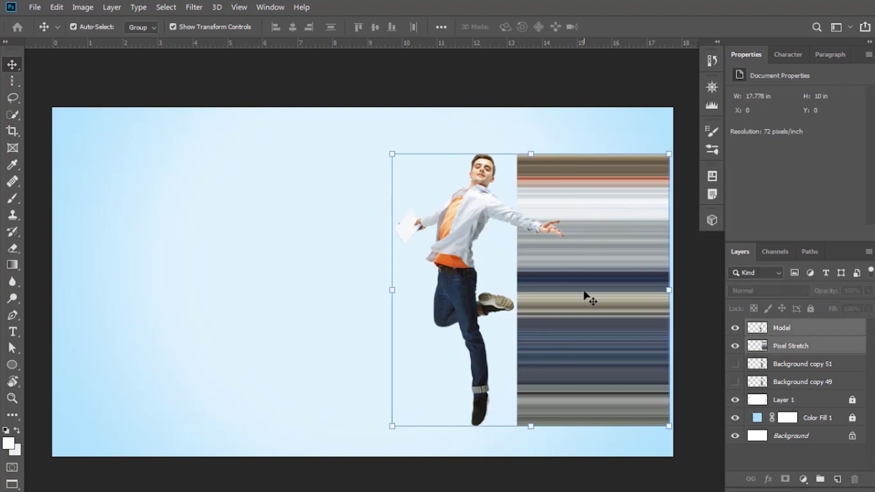
mouse_move(586, 296)
mouse_down()
mouse_move(381, 282)
mouse_move(558, 295)
mouse_move(660, 291)
mouse_move(566, 287)
mouse_up()
key(ctrl+t)
click(616, 27)
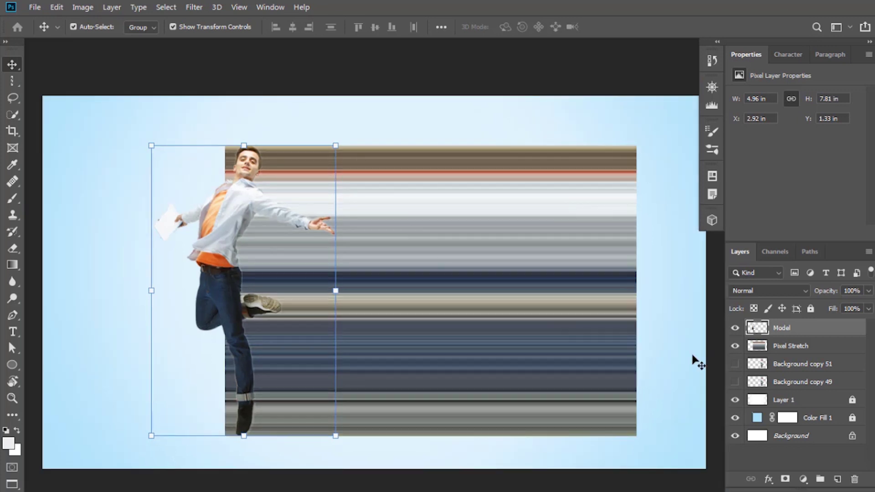
- Copy a one-pixel column through the outstretched hand from Background copy 51 to a new layer
click(735, 328)
click(734, 346)
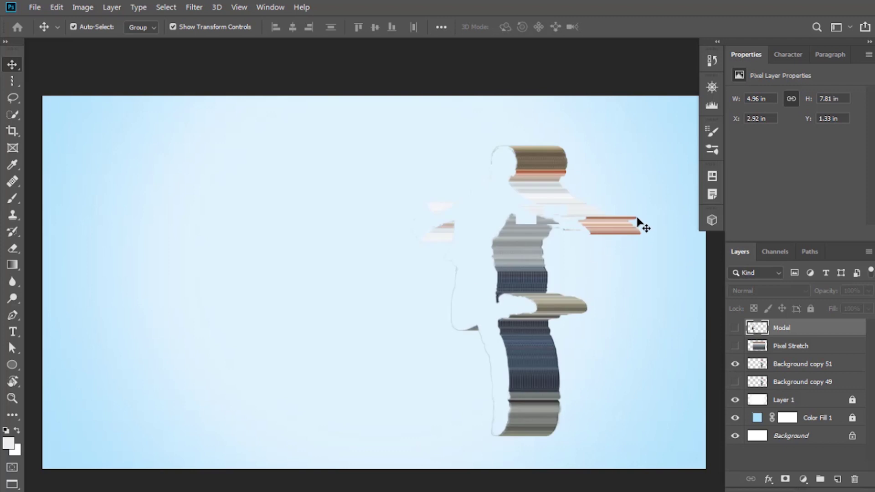
click(13, 81)
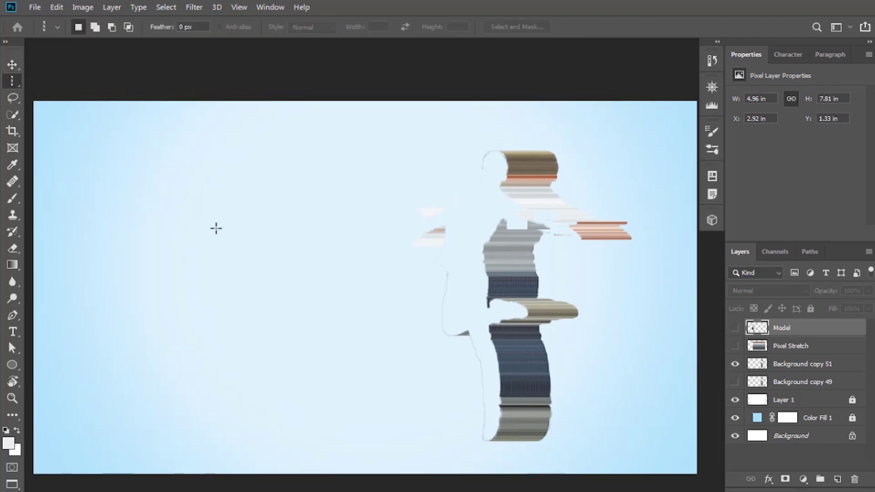
click(609, 201)
click(778, 364)
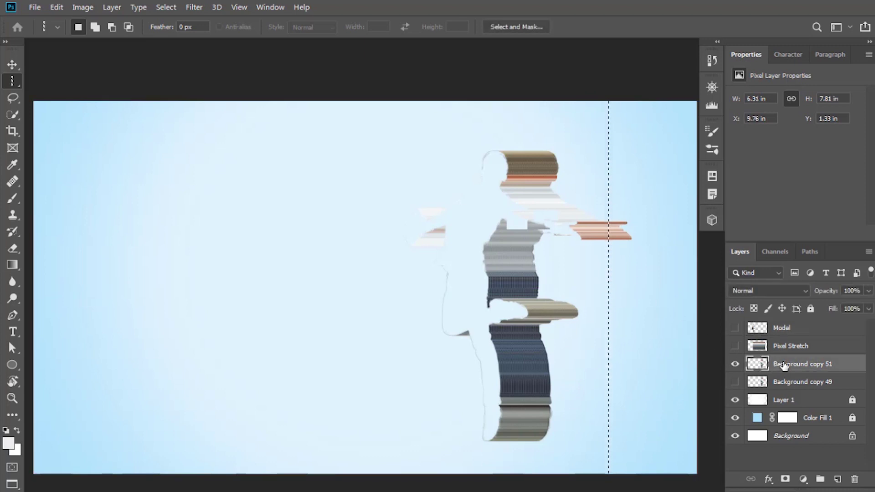
key(ctrl+j)
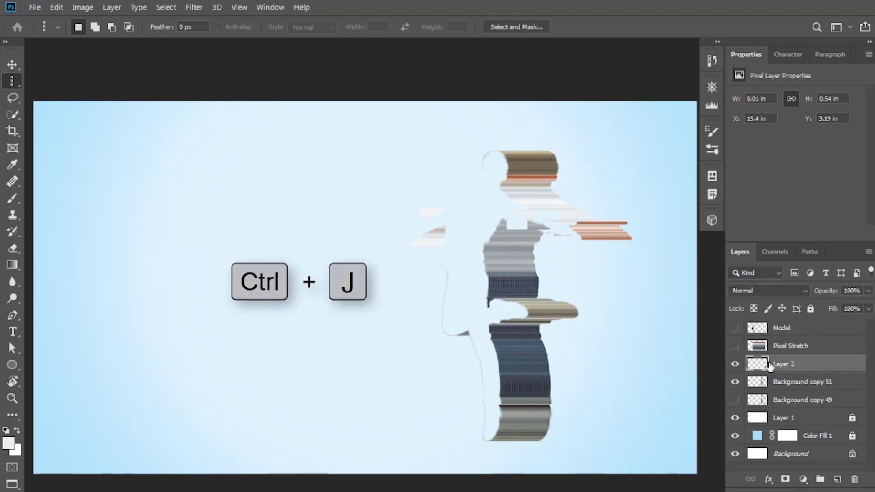
- Hide Background copy 51, reshow Model and Pixel Stretch, and place Layer 2 above Pixel Stretch
click(735, 382)
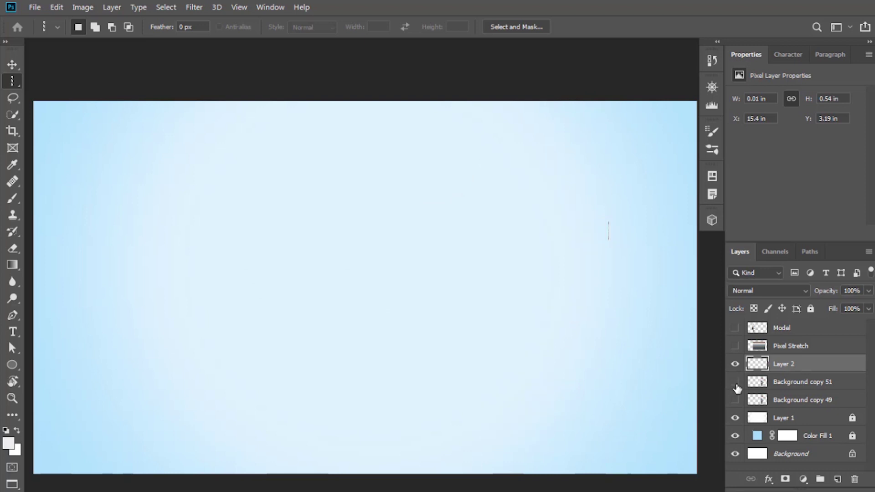
click(735, 346)
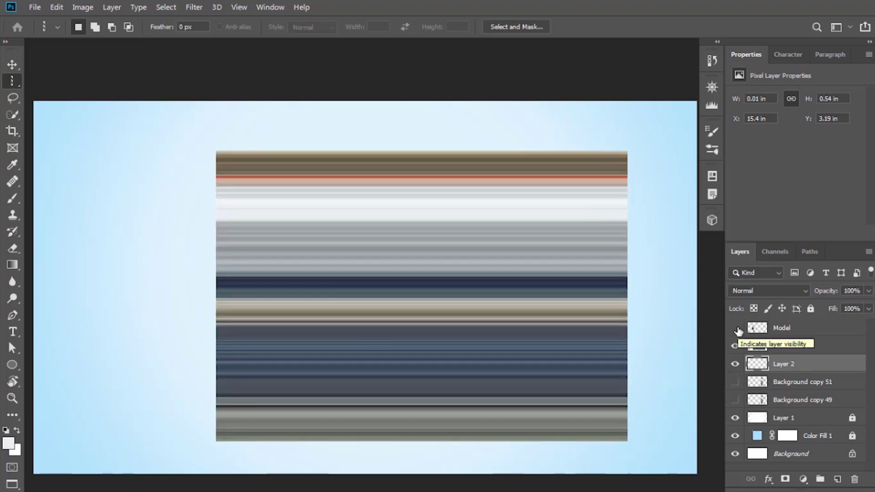
click(736, 328)
click(792, 330)
key(v)
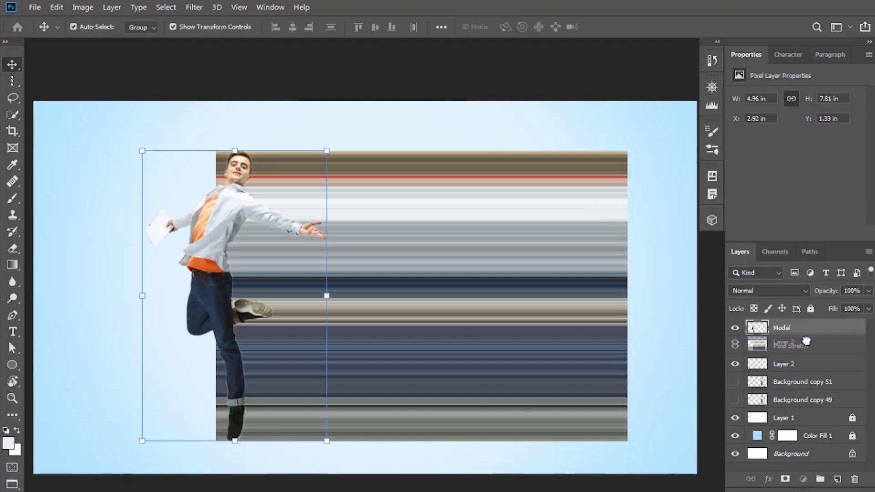
drag(807, 340, 806, 337)
- Stretch the copied column into a wide strip from the hand to the right end
click(602, 232)
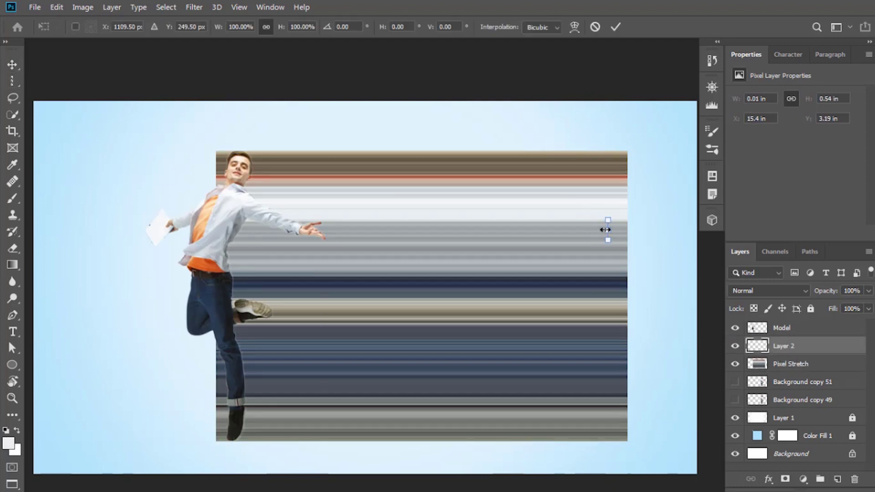
drag(605, 230, 310, 232)
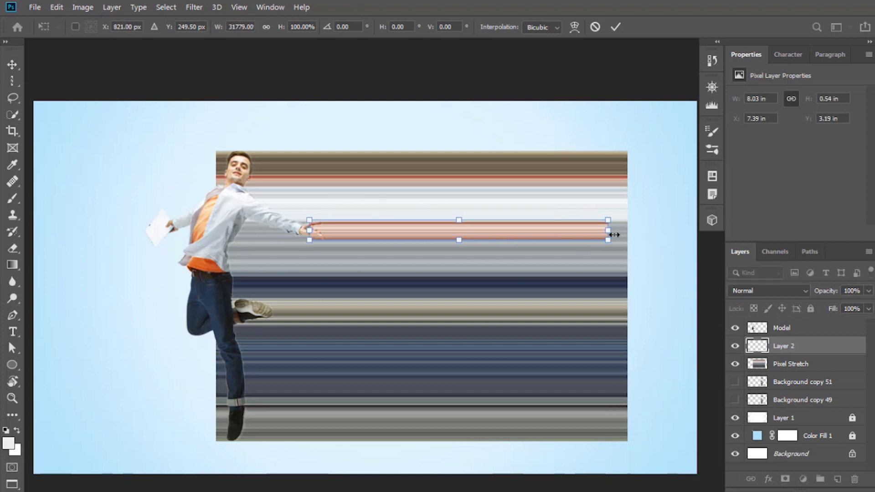
drag(608, 232, 627, 229)
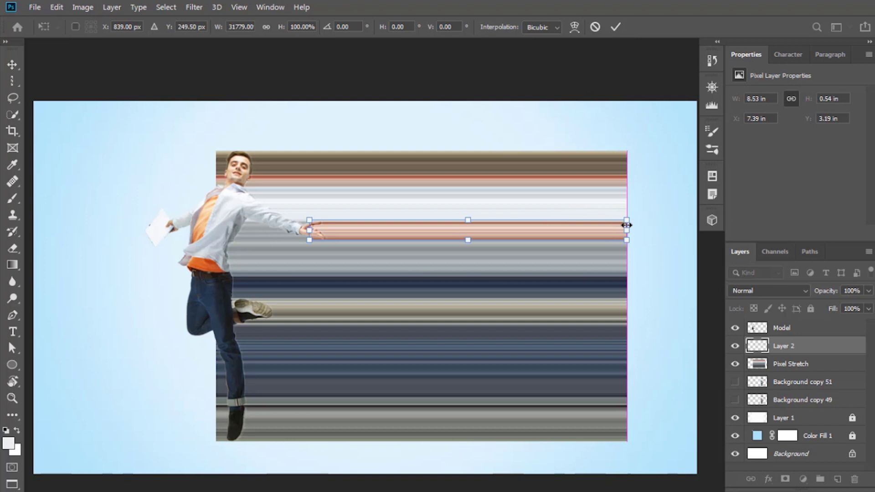
click(614, 25)
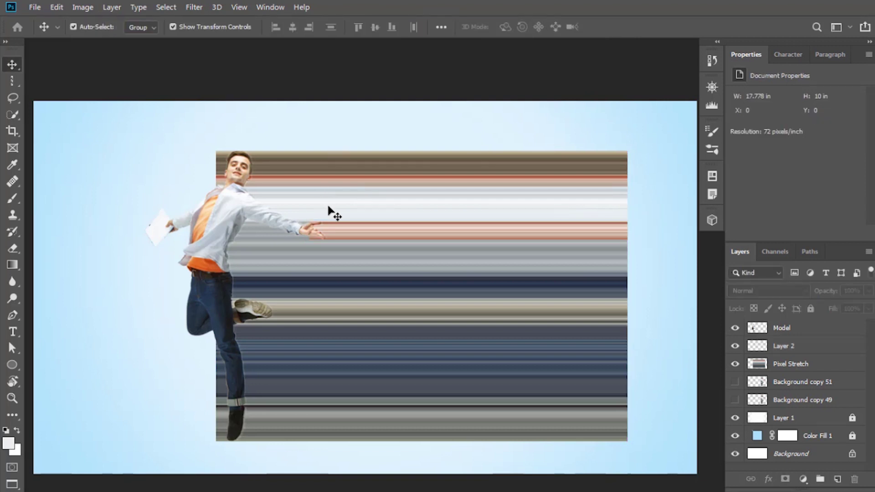
- Widen Layer 2 and Pixel Stretch together to the right and nudge them left
drag(559, 249, 526, 240)
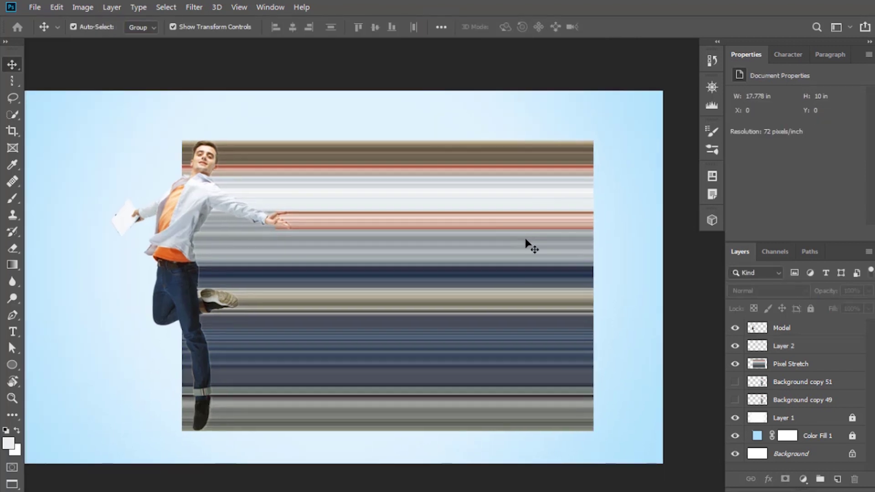
scroll(535, 194, down, 2)
click(581, 260)
mouse_move(581, 267)
mouse_down()
mouse_move(654, 244)
mouse_move(635, 267)
mouse_up()
key(Return)
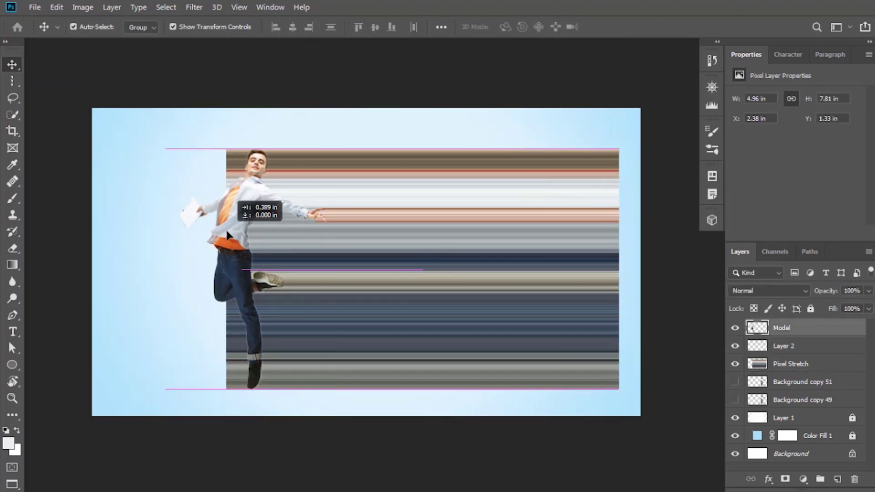
drag(241, 219, 225, 228)
mouse_move(597, 172)
mouse_down()
mouse_move(580, 110)
mouse_move(638, 82)
mouse_up()
key(Return)
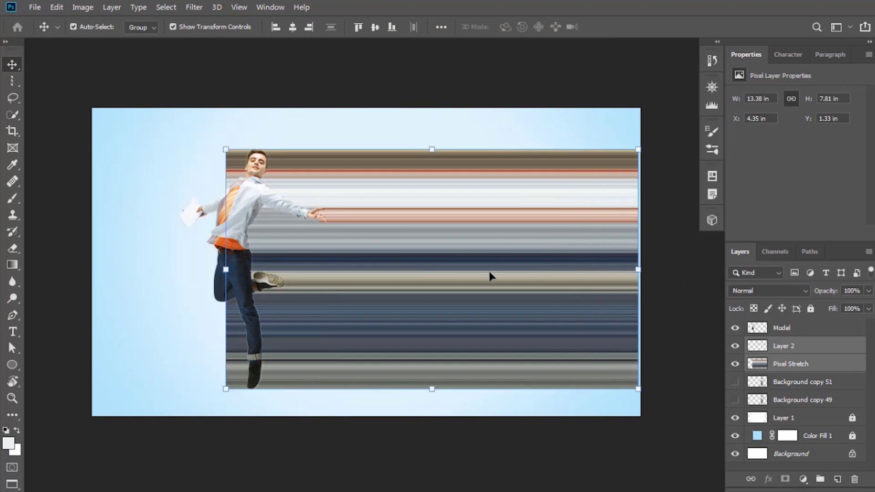
- Move both streak layers up-left, widen them further right, and deselect
drag(431, 303, 410, 294)
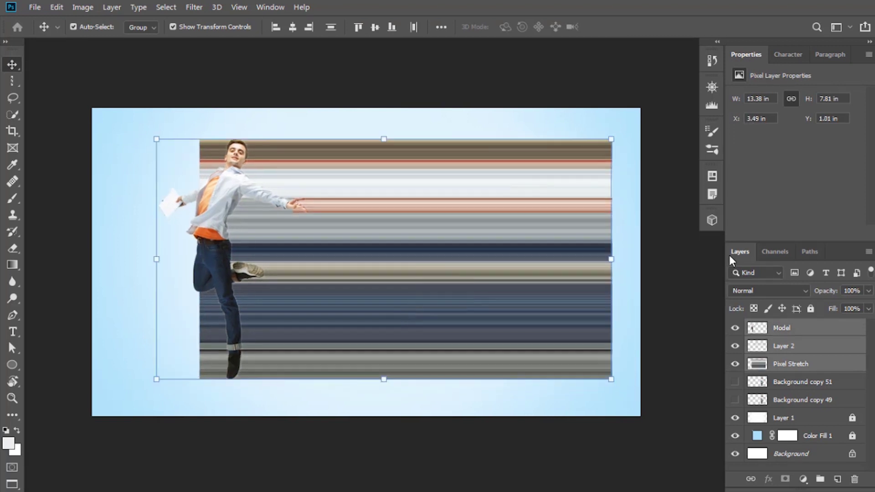
drag(612, 259, 636, 263)
key(Return)
drag(234, 259, 611, 262)
click(674, 147)
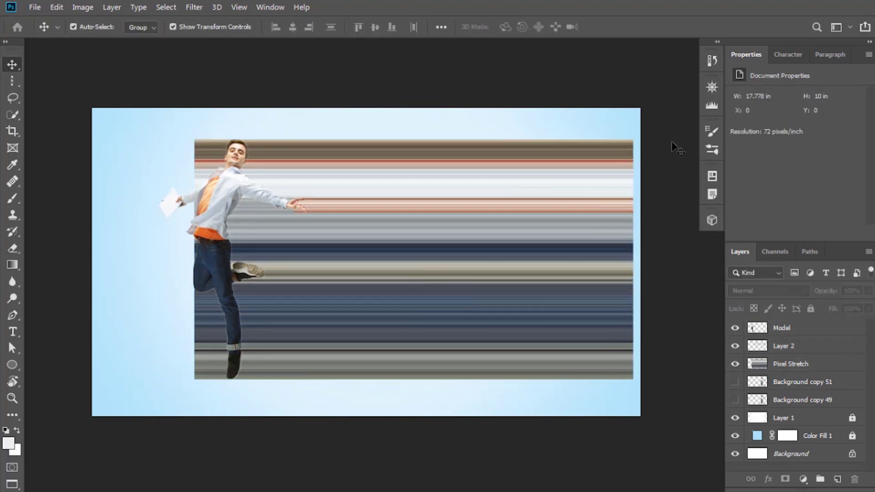
scroll(322, 244, up, 3)
scroll(318, 234, down, 1)
scroll(319, 235, down, 1)
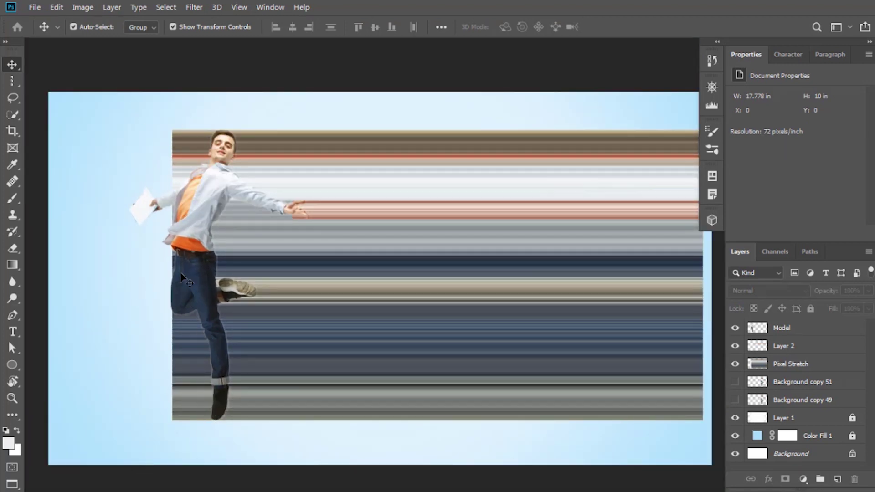
- Add a layer mask to Pixel Stretch and set up the Brush tool's size
click(318, 270)
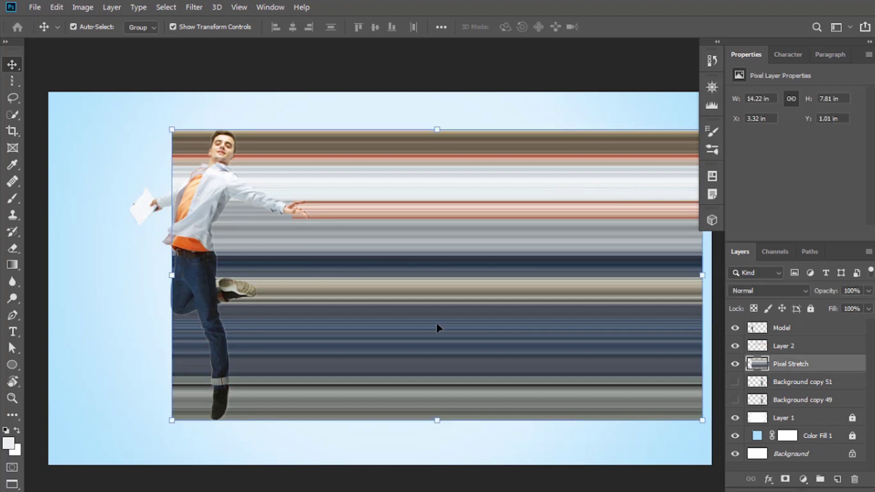
click(786, 480)
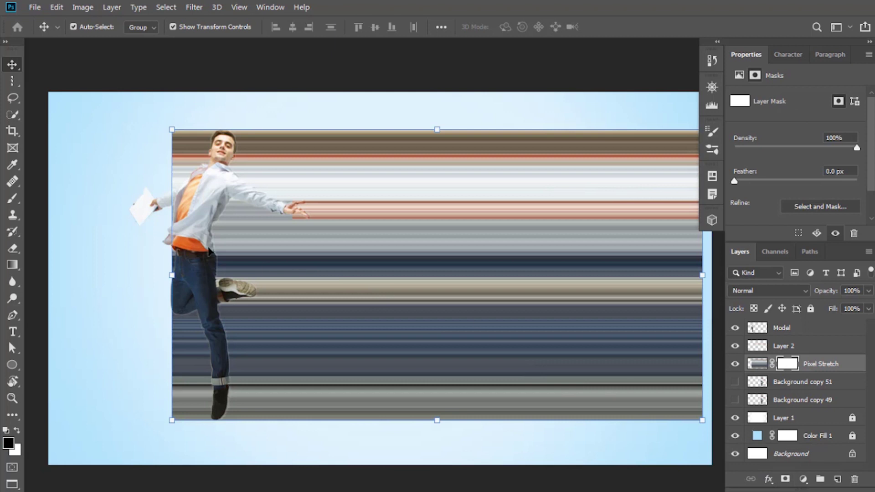
click(13, 198)
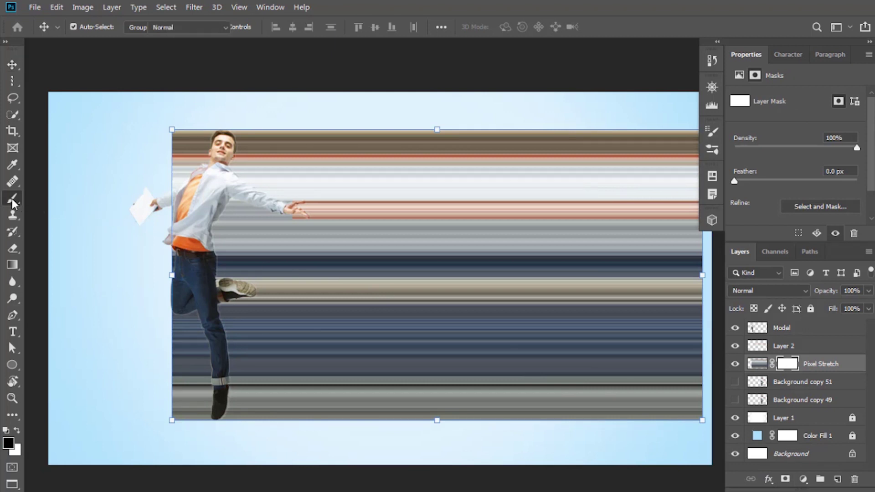
right_click(247, 231)
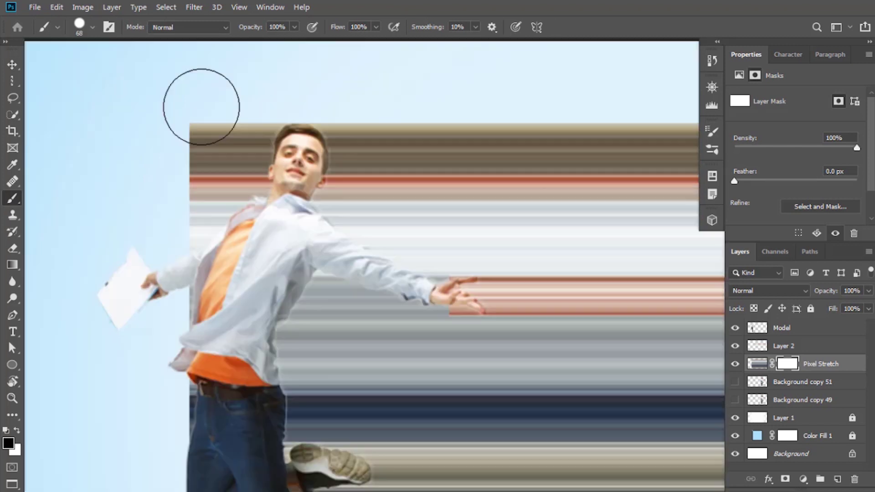
- Paint out streaks sticking out around the head, arm, leg and boot
mouse_move(201, 104)
mouse_down()
mouse_move(180, 253)
mouse_move(209, 250)
mouse_move(193, 269)
mouse_move(172, 425)
mouse_move(172, 189)
mouse_move(190, 416)
mouse_move(150, 260)
mouse_up()
mouse_move(141, 209)
mouse_down()
mouse_move(187, 305)
mouse_move(186, 226)
mouse_move(175, 221)
mouse_up()
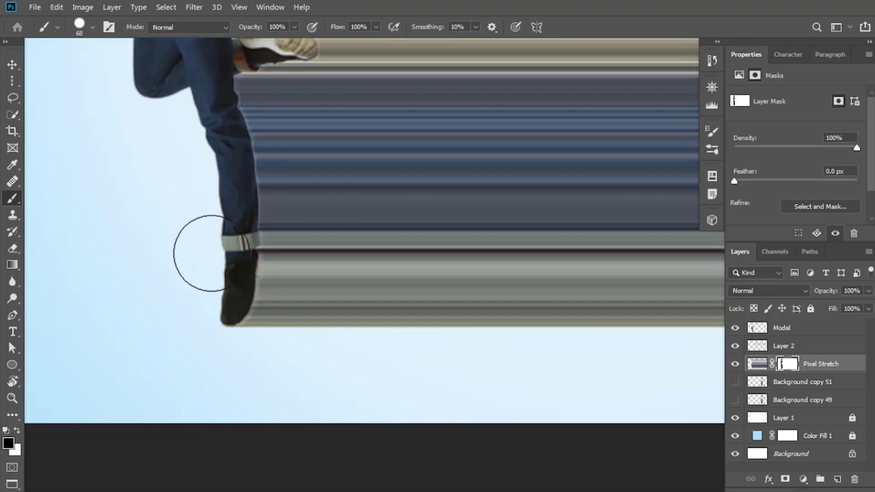
scroll(221, 341, up, 2)
scroll(240, 378, up, 3)
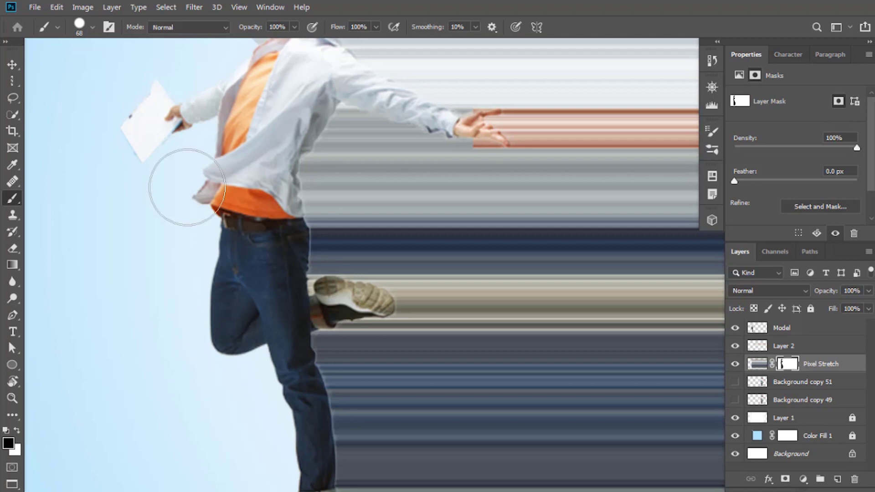
scroll(185, 190, up, 3)
scroll(215, 107, up, 2)
mouse_move(214, 107)
mouse_down()
mouse_move(273, 71)
mouse_move(273, 39)
mouse_move(279, 94)
mouse_up()
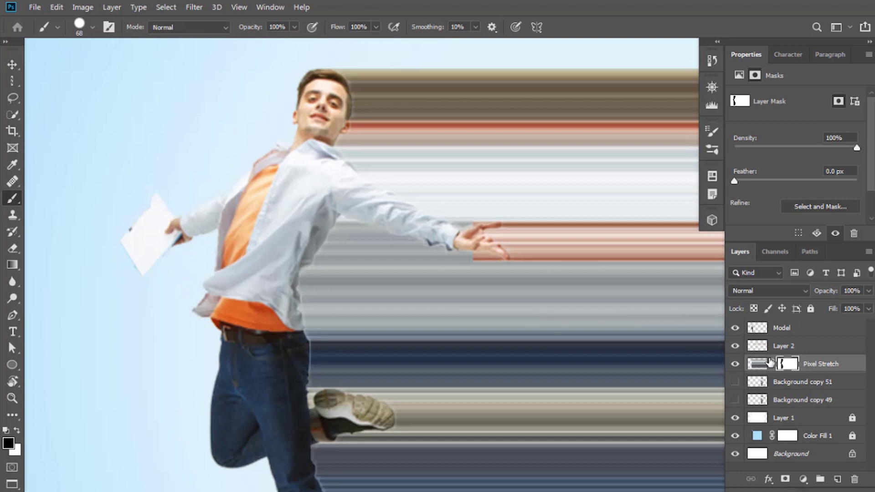
scroll(253, 239, down, 3)
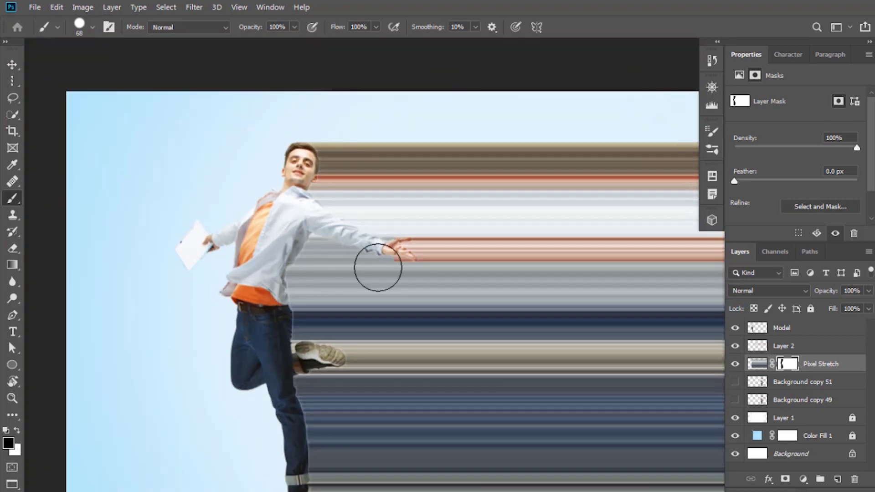
drag(390, 264, 356, 230)
- Add a mask to Layer 2 and paint out part of the streak below the hand
click(12, 65)
key(ctrl+0)
scroll(152, 122, down, 1)
click(352, 193)
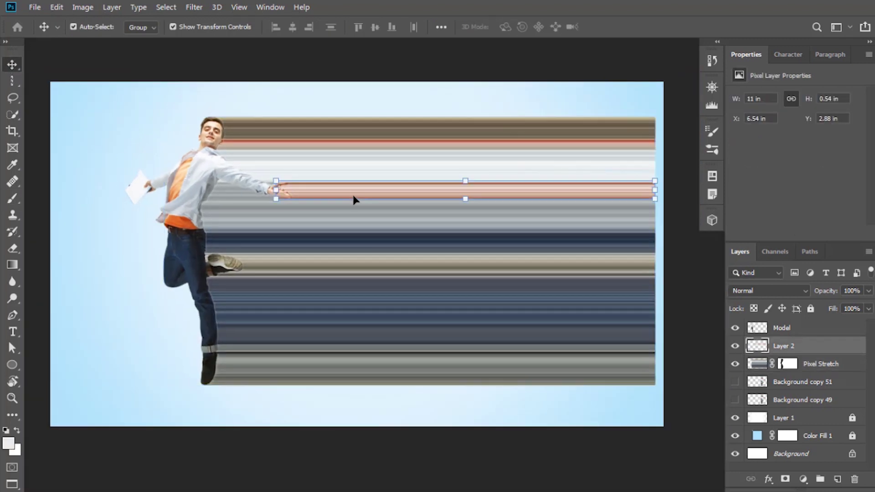
scroll(318, 162, up, 1)
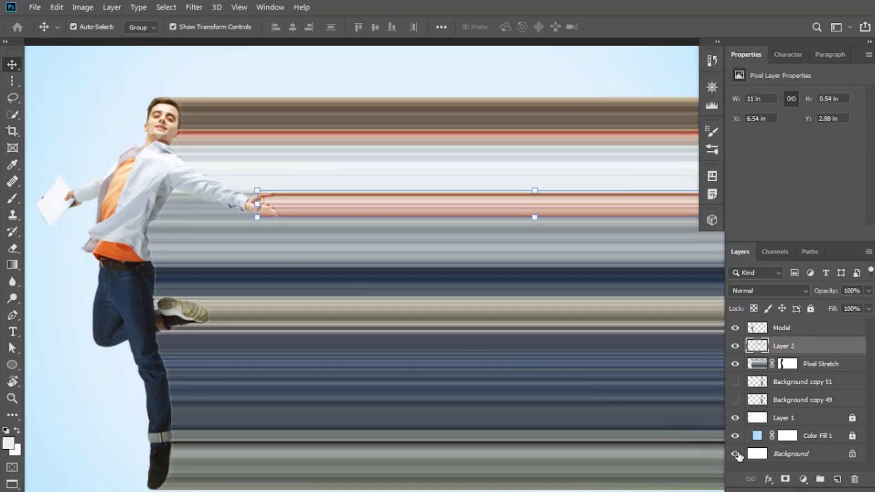
click(785, 480)
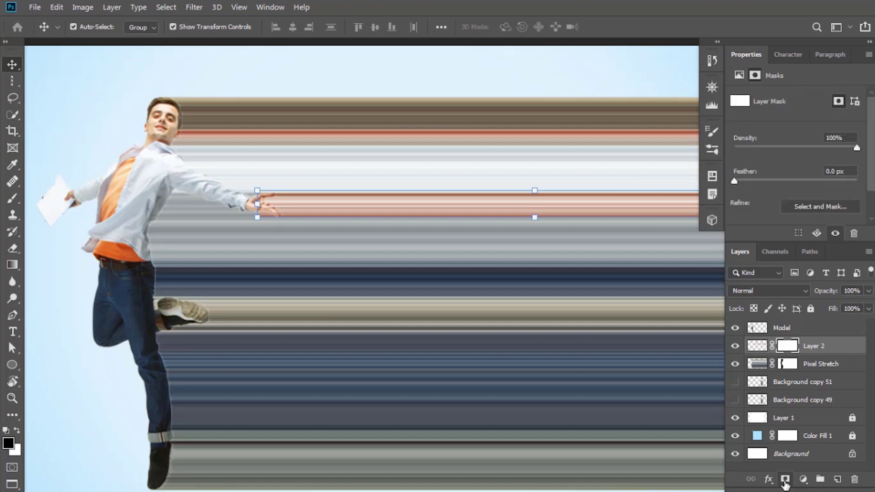
click(11, 200)
scroll(196, 195, up, 2)
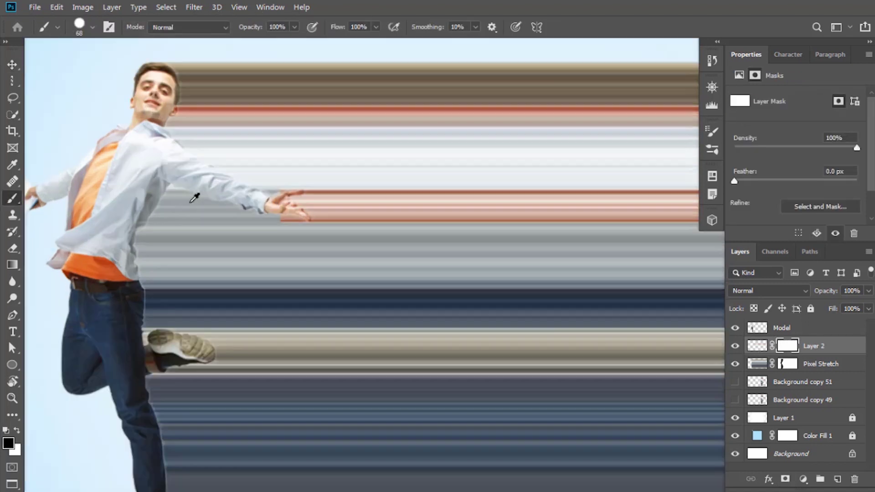
scroll(312, 229, up, 2)
scroll(326, 254, up, 2)
scroll(268, 154, up, 2)
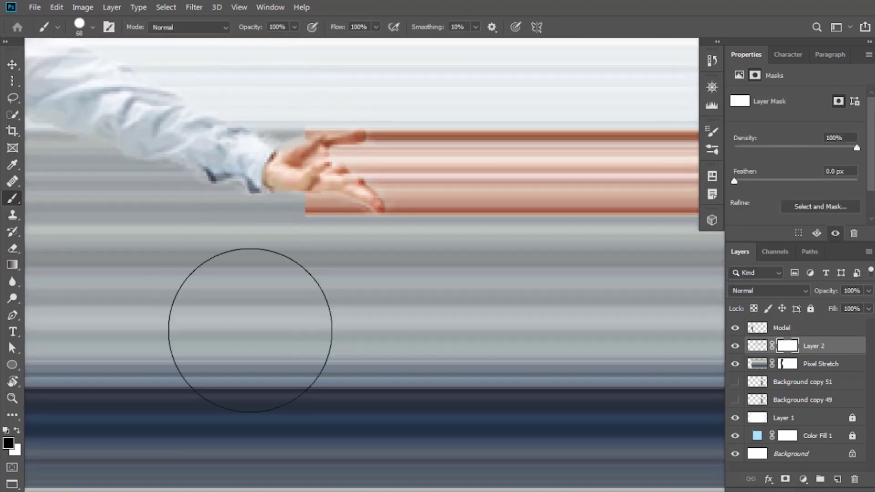
drag(283, 264, 307, 270)
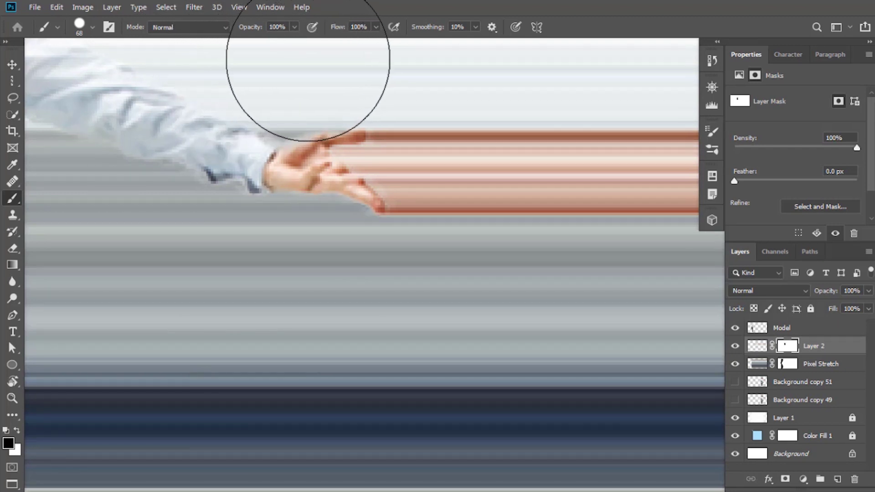
scroll(236, 203, down, 3)
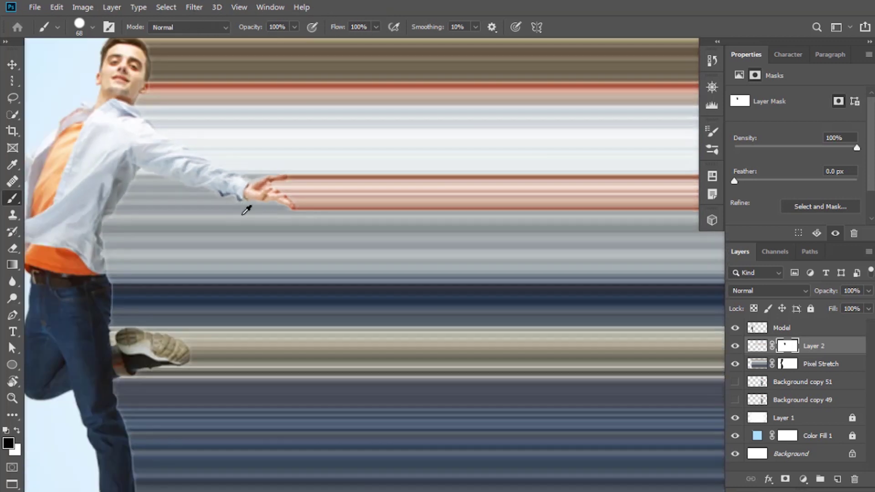
scroll(246, 205, down, 3)
scroll(263, 203, down, 2)
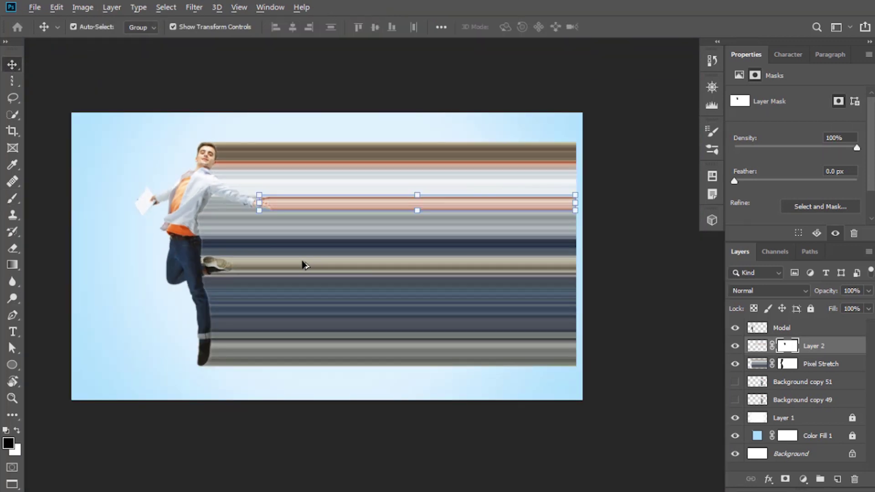
- Zoom out, then select Layer 2 and Pixel Stretch together for merging
click(12, 67)
key(ctrl+0)
key(ctrl+minus)
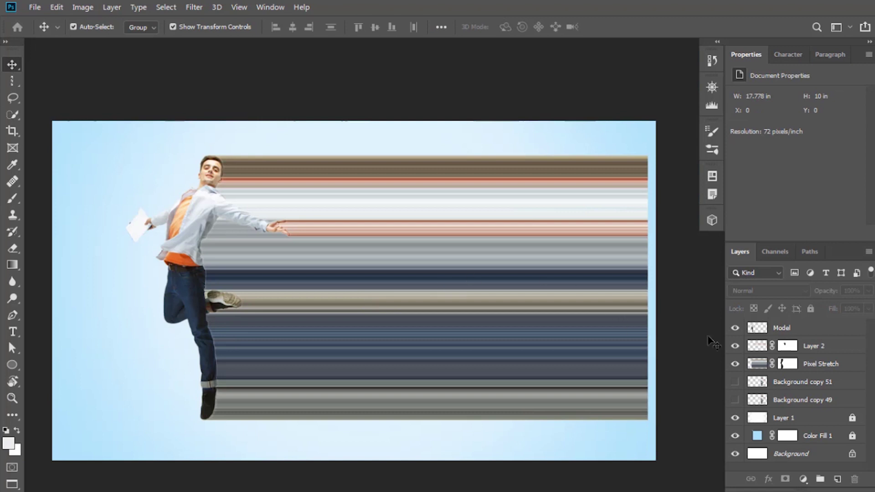
click(813, 346)
shift+click(820, 364)
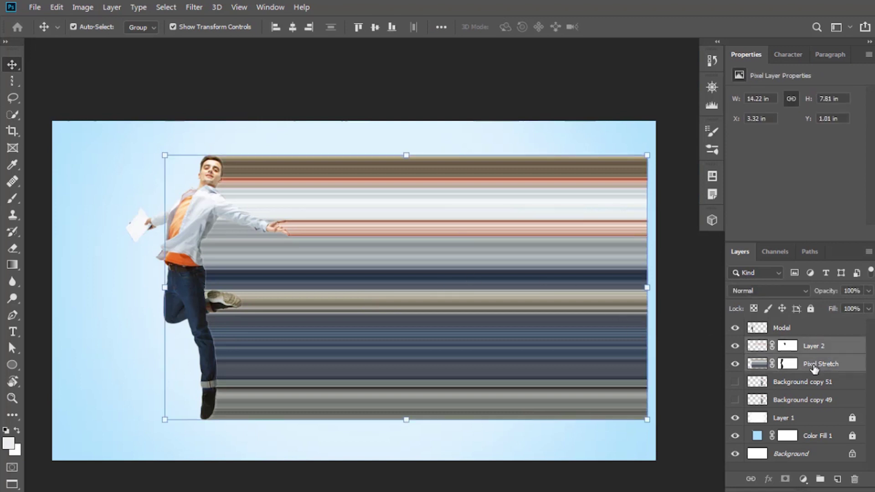
right_click(816, 364)
- Merge the hand streak into Pixel Stretch and put the band into Warp mode
click(660, 317)
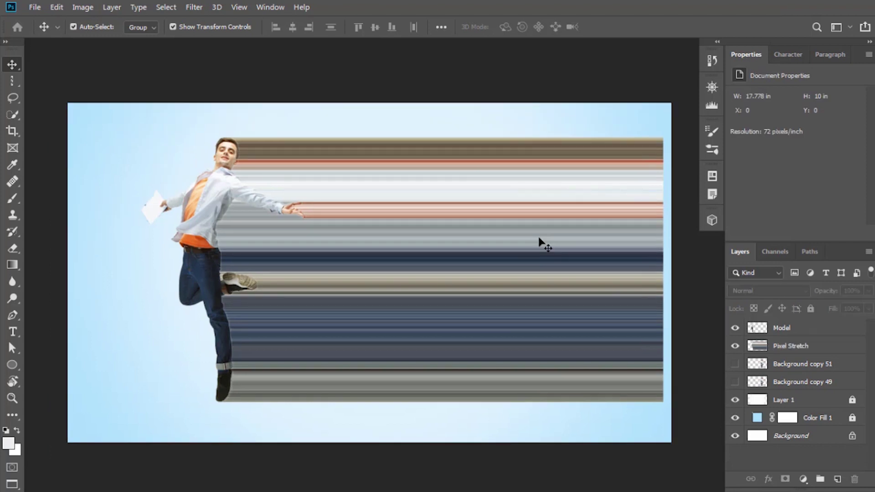
click(539, 239)
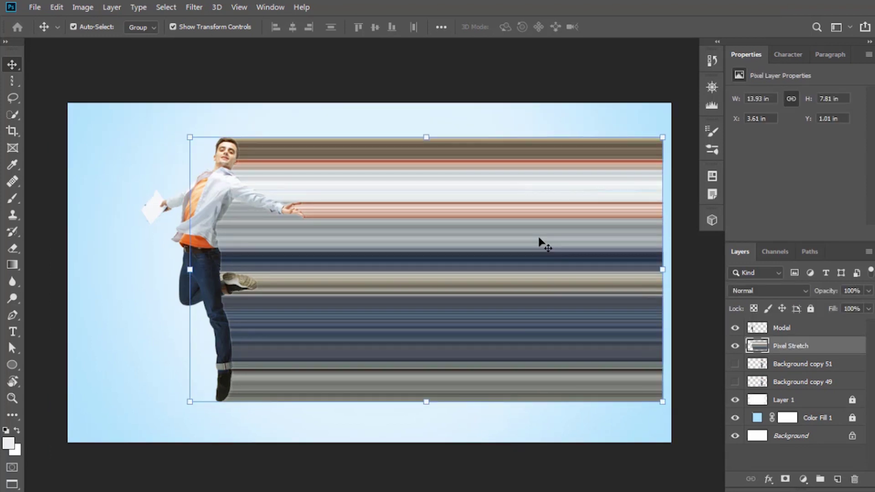
key(ctrl+t)
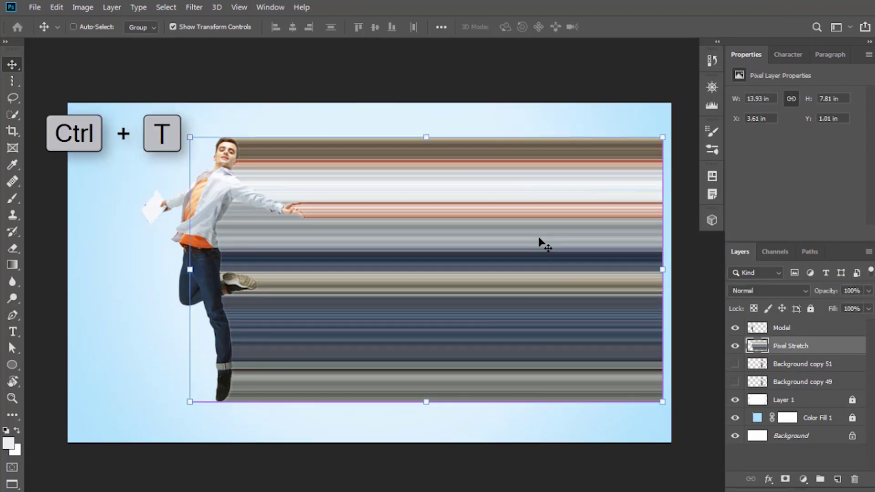
right_click(451, 189)
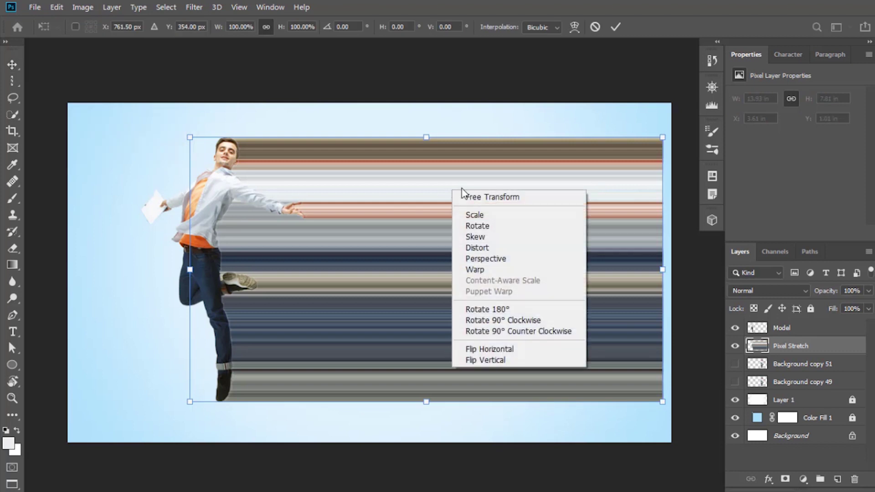
click(483, 275)
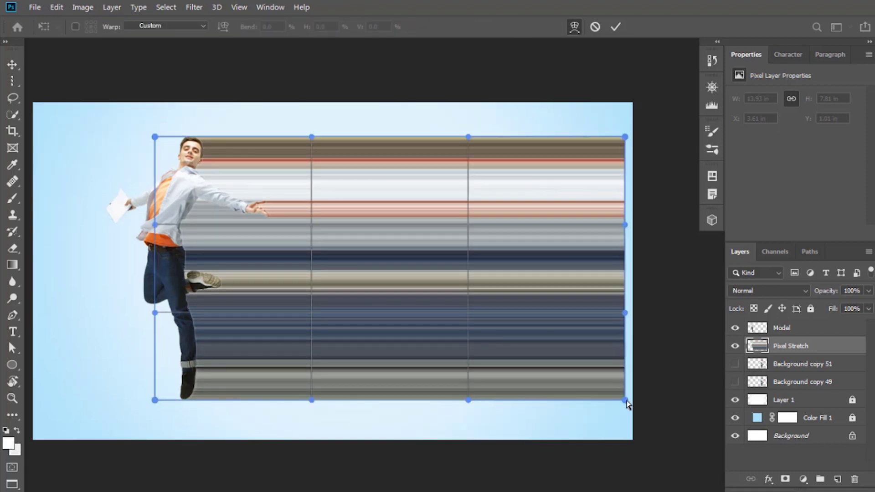
- Pull the lower and upper right warp corners to pinch and twist the streaks, then apply
mouse_move(627, 404)
mouse_down()
mouse_move(611, 203)
mouse_move(619, 191)
mouse_move(658, 197)
mouse_move(656, 159)
mouse_move(625, 371)
mouse_move(658, 389)
mouse_move(662, 358)
mouse_up()
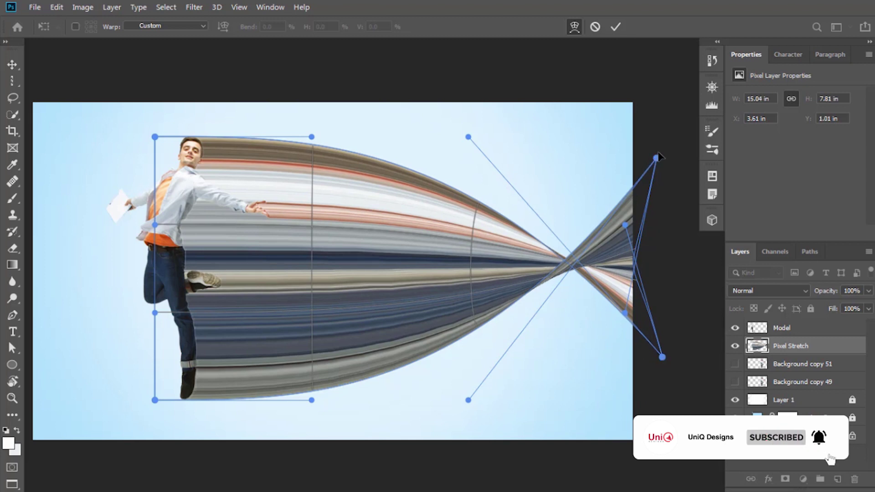
mouse_move(656, 158)
mouse_down()
mouse_move(658, 117)
mouse_move(657, 124)
mouse_up()
click(617, 26)
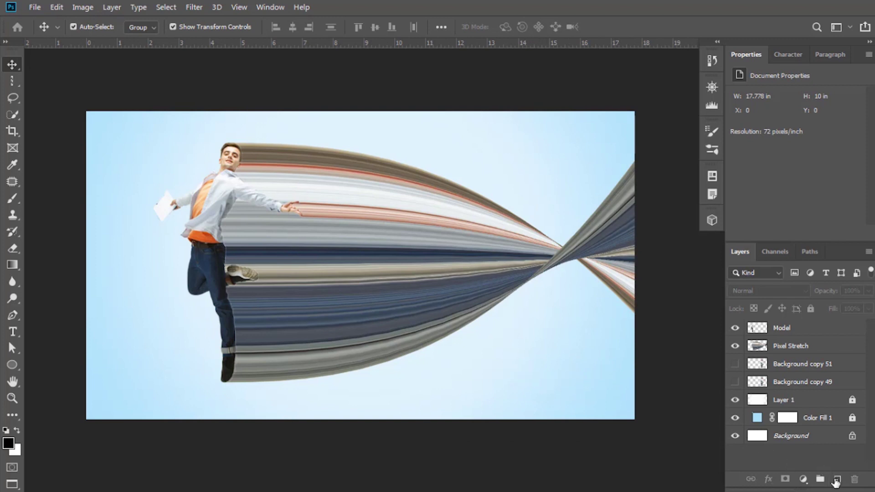
- On a new layer, paint a straight black line along the bottom with a small soft brush
click(836, 481)
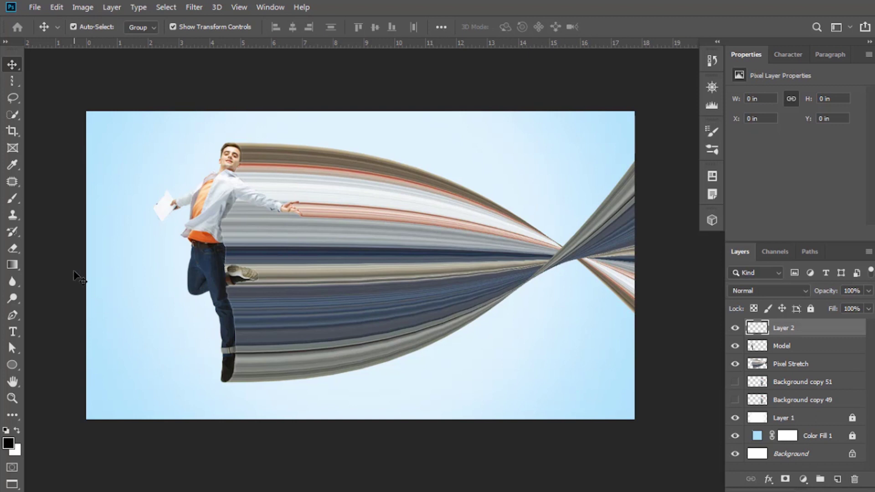
click(13, 198)
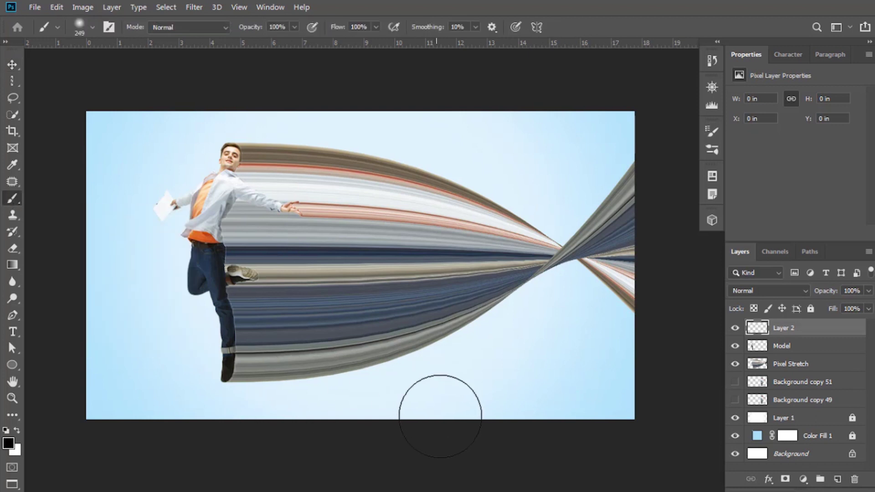
right_click(479, 376)
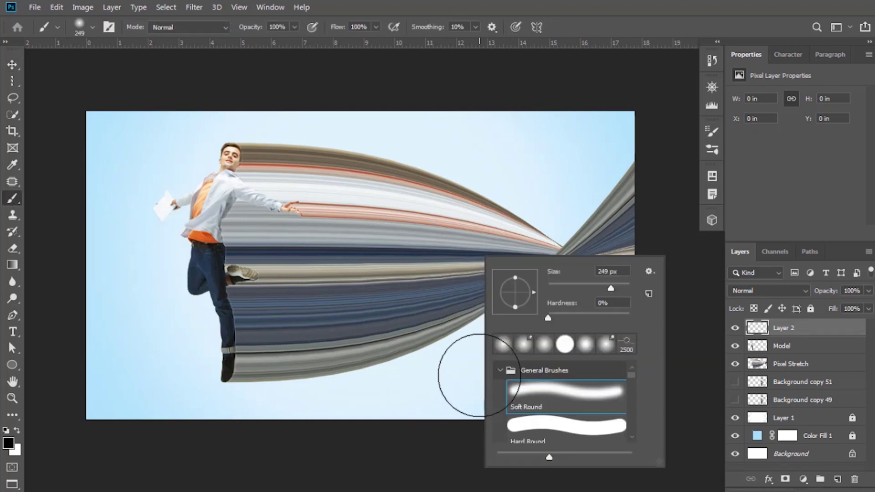
drag(557, 285, 542, 288)
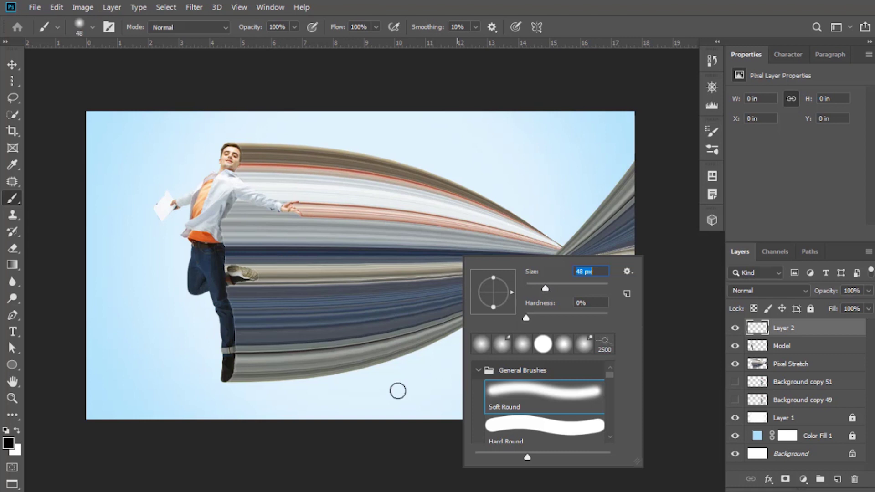
key(Return)
click(192, 400)
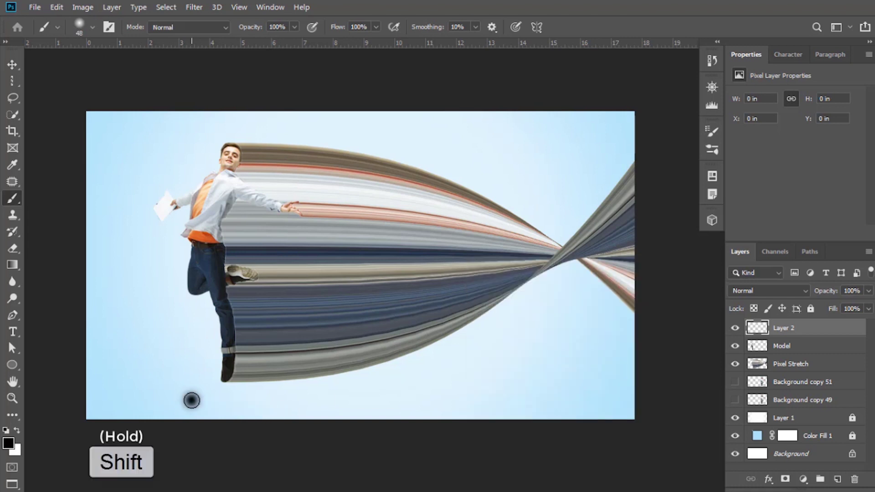
drag(191, 400, 637, 400)
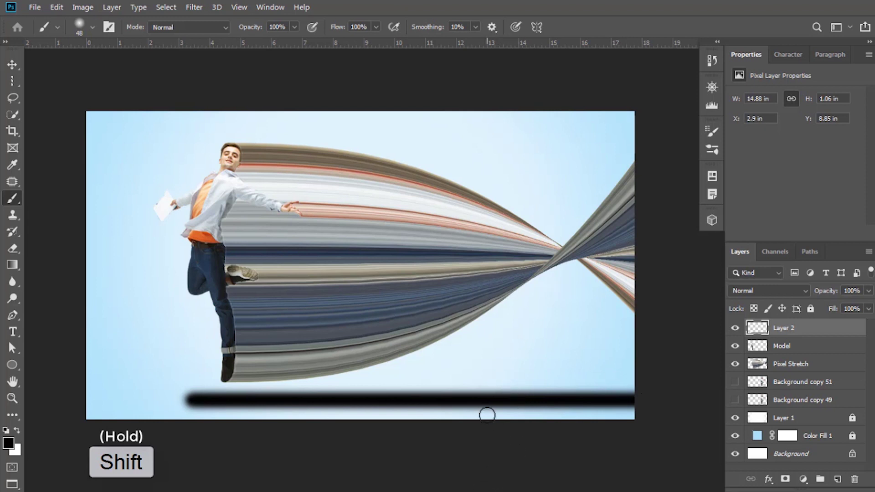
- Flatten the black line to about a third of its height and widen it rightward
key(v)
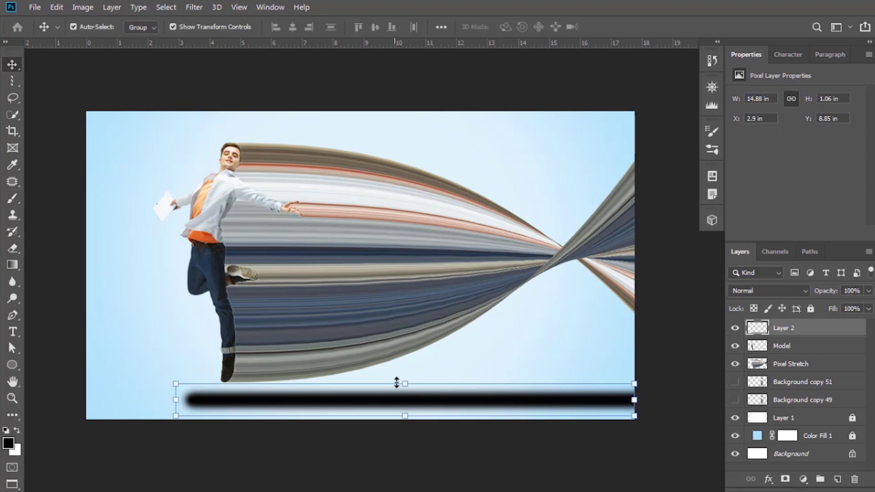
mouse_move(401, 383)
mouse_down()
mouse_move(410, 404)
mouse_move(392, 412)
mouse_up()
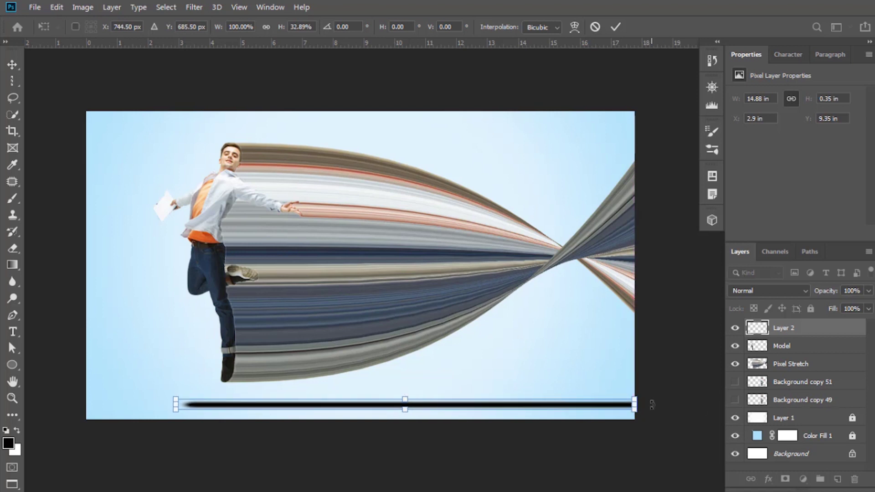
drag(639, 404, 656, 317)
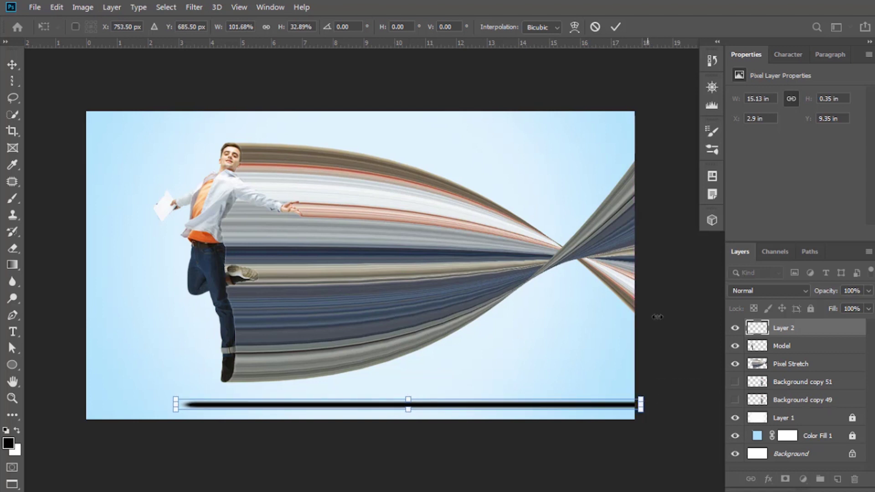
click(615, 27)
click(683, 424)
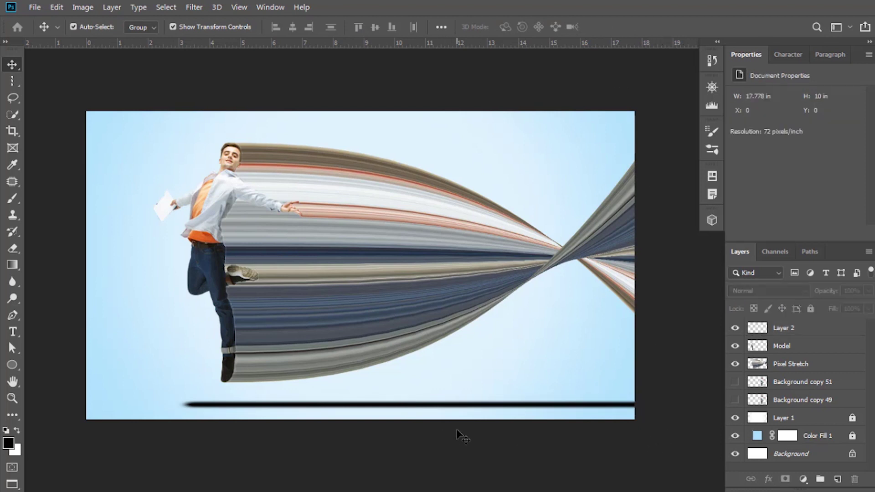
drag(200, 408, 211, 406)
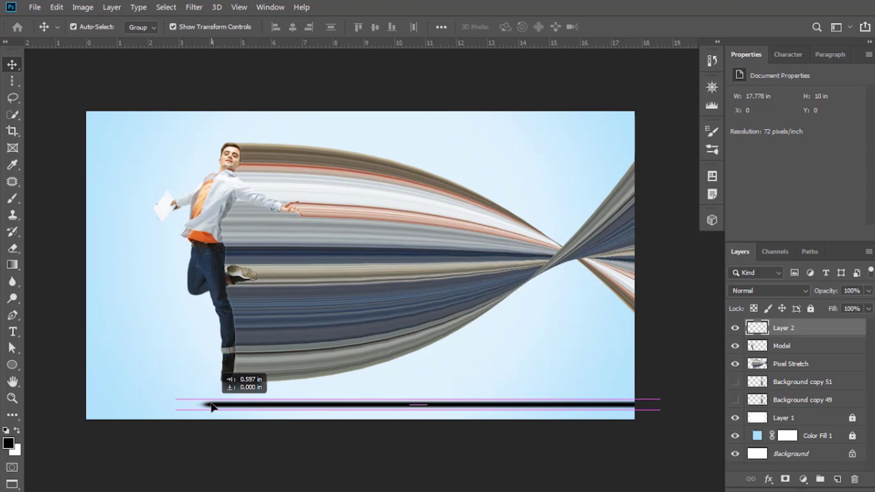
drag(211, 406, 221, 408)
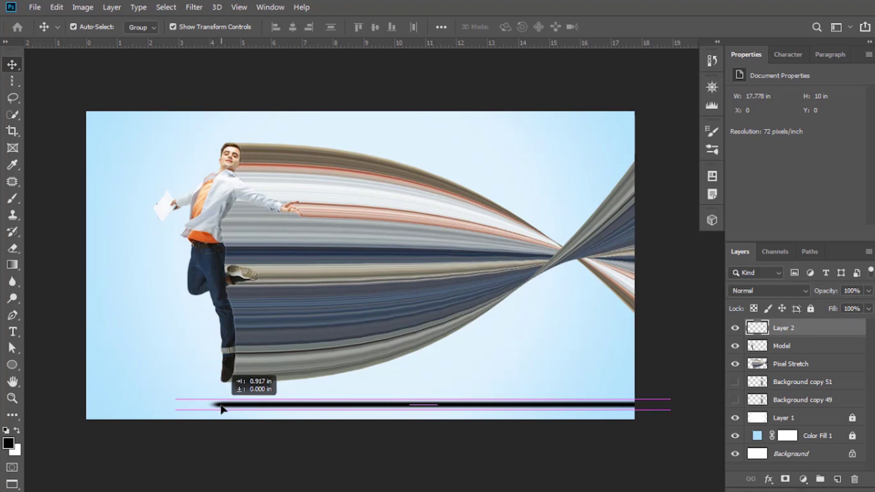
drag(221, 407, 220, 408)
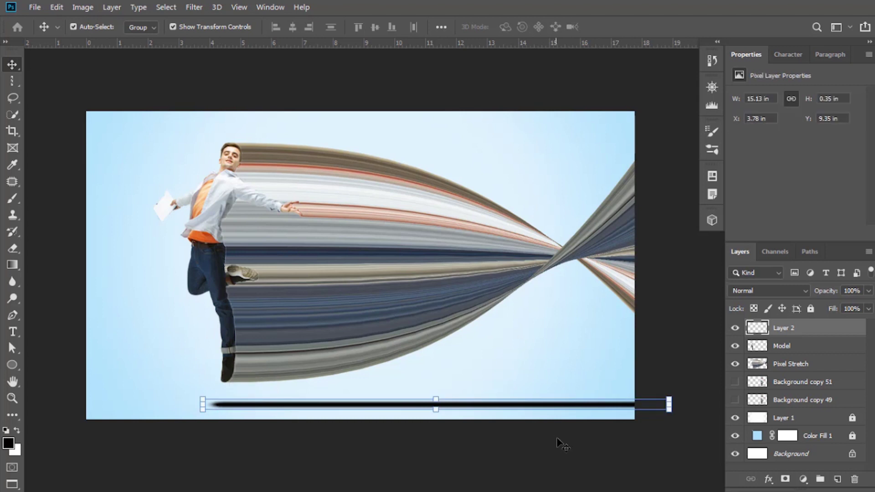
click(868, 291)
click(831, 306)
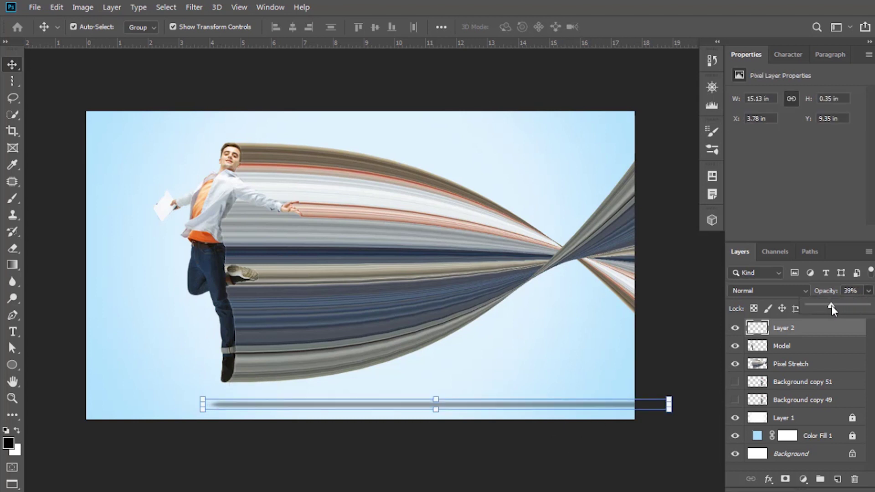
drag(828, 305, 827, 306)
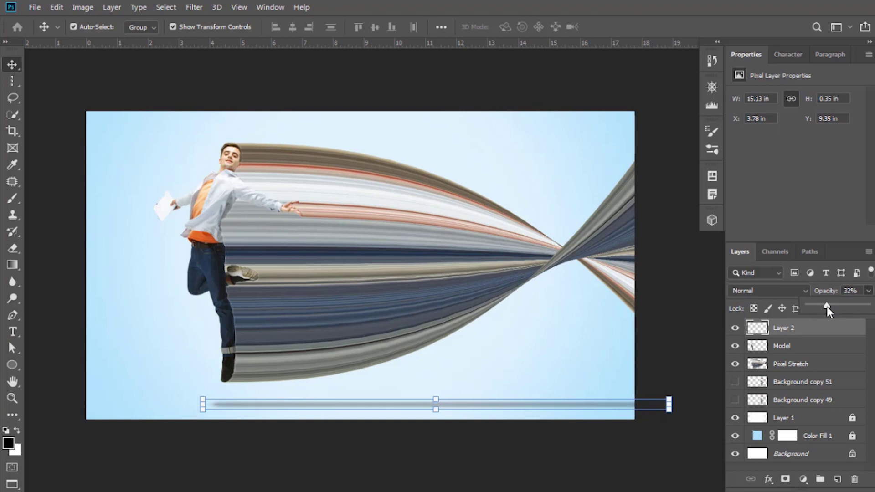
click(522, 472)
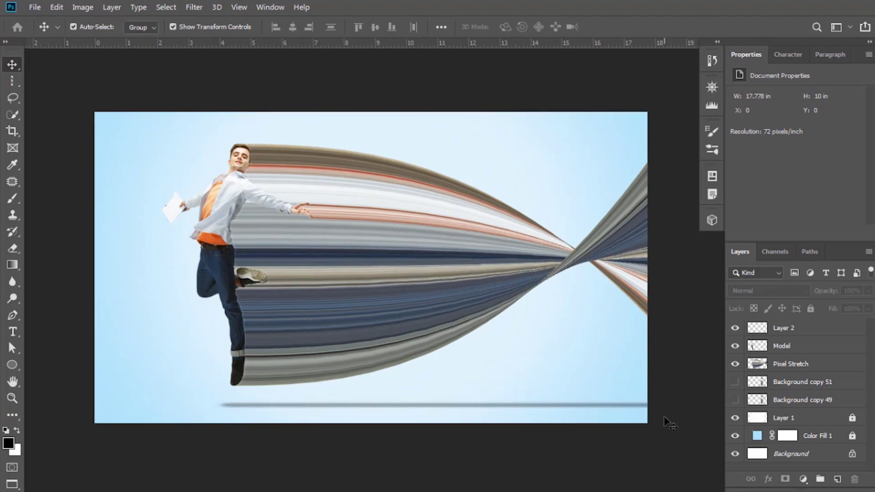
- Add new Layer 3, move it below Model and clip it to Pixel Stretch
click(837, 479)
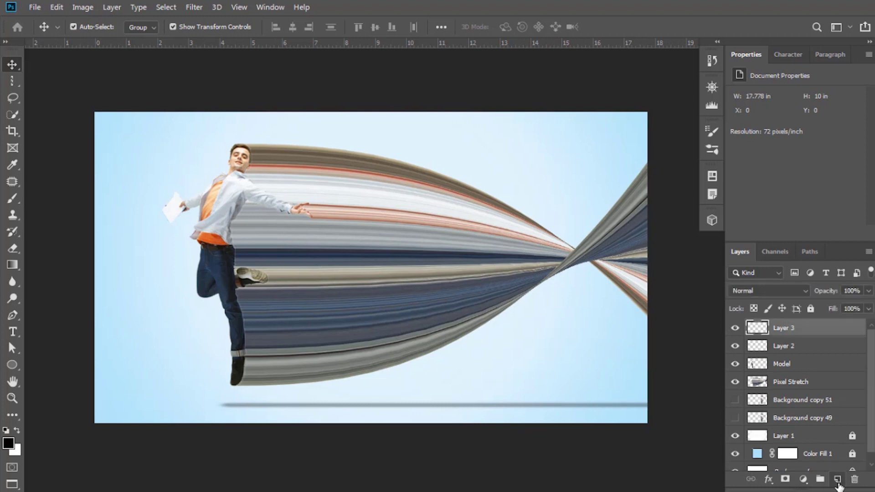
click(12, 195)
scroll(582, 232, up, 1)
scroll(580, 233, up, 1)
scroll(572, 234, up, 2)
drag(531, 267, 570, 264)
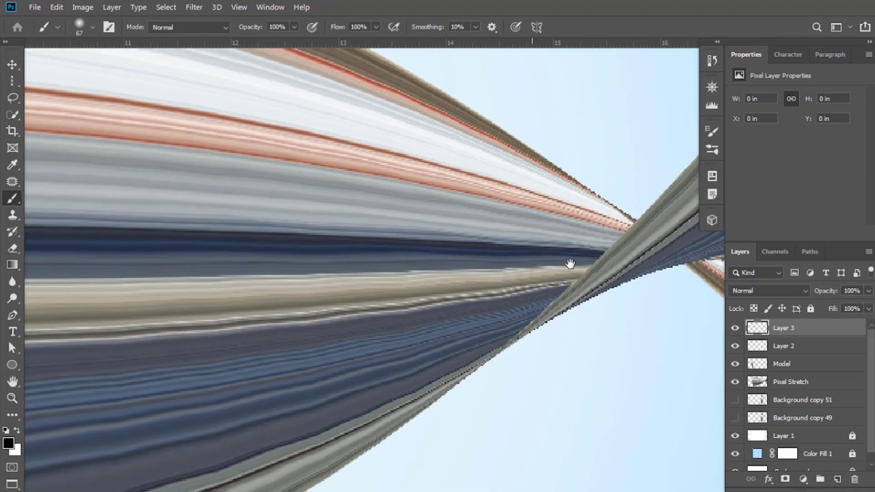
scroll(571, 264, down, 1)
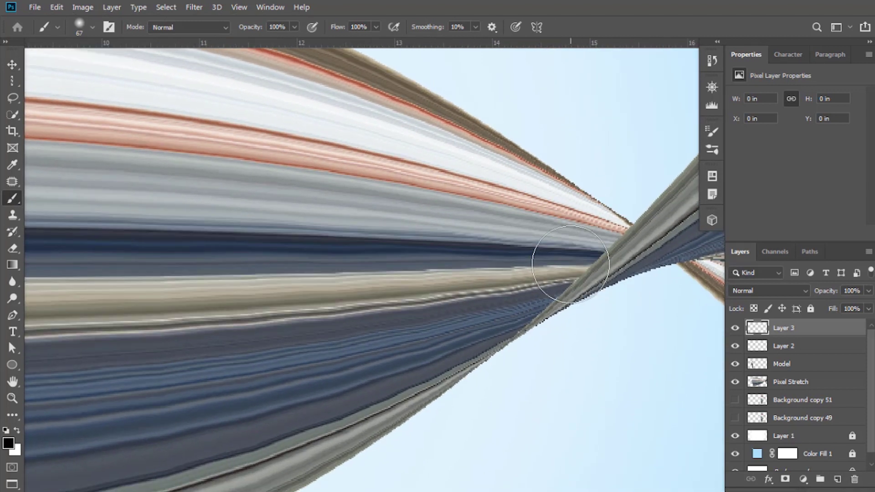
scroll(570, 264, down, 1)
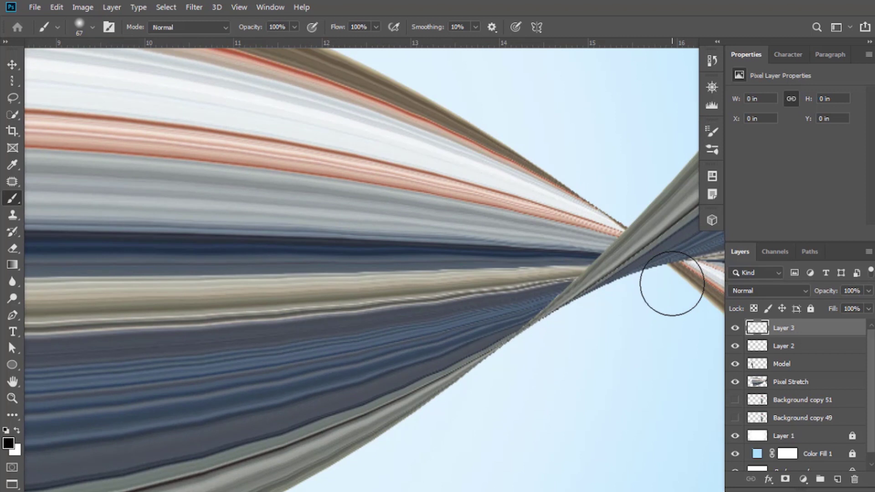
scroll(672, 283, right, 1)
drag(789, 329, 792, 381)
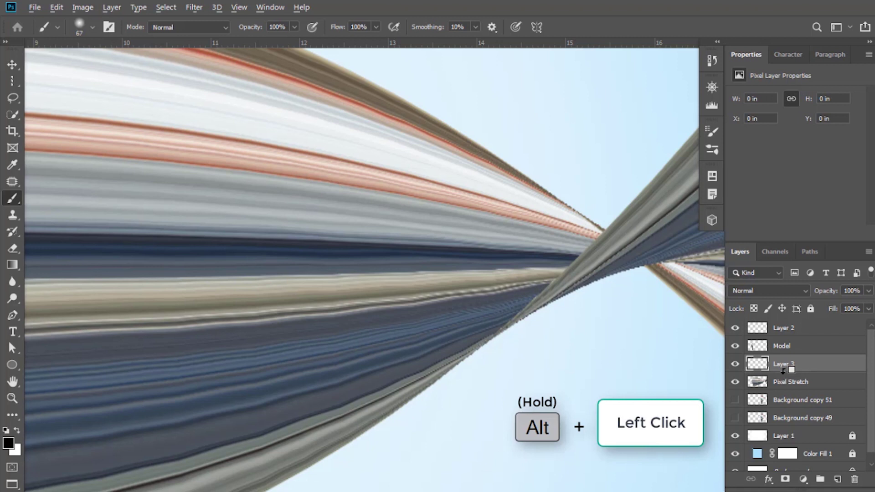
alt+click(783, 369)
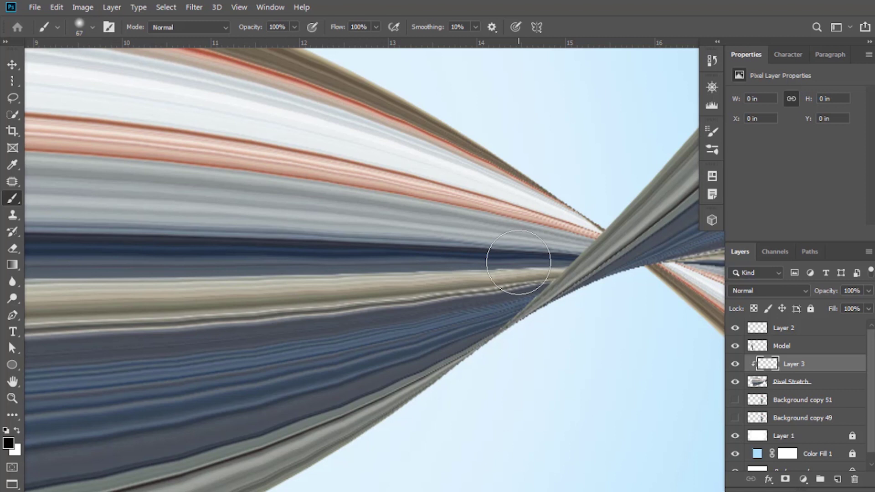
- Test black brush strokes over the crossing, undoing them and releasing Layer 3's clipping
mouse_move(519, 262)
mouse_down()
mouse_move(523, 231)
mouse_move(499, 461)
mouse_move(587, 260)
mouse_up()
key(ctrl+z)
alt+click(791, 373)
drag(543, 123, 475, 352)
drag(538, 372, 586, 157)
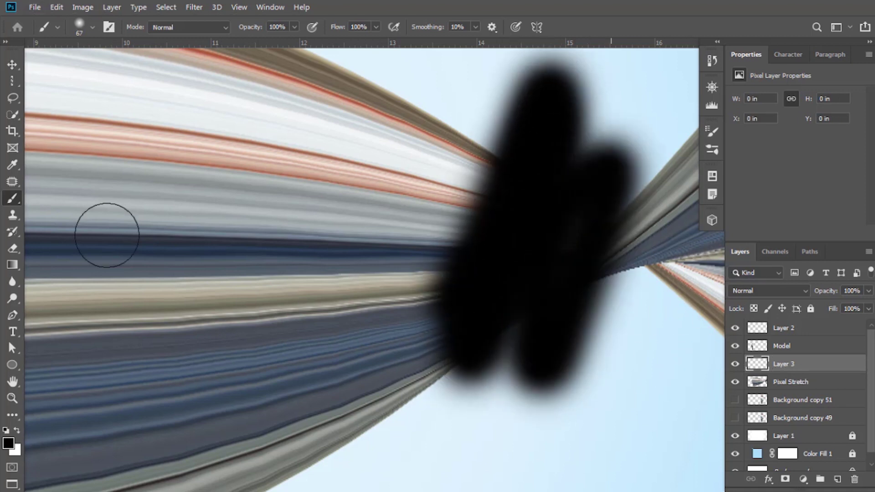
mouse_move(59, 215)
mouse_down()
mouse_move(469, 244)
mouse_move(499, 171)
mouse_move(506, 176)
mouse_up()
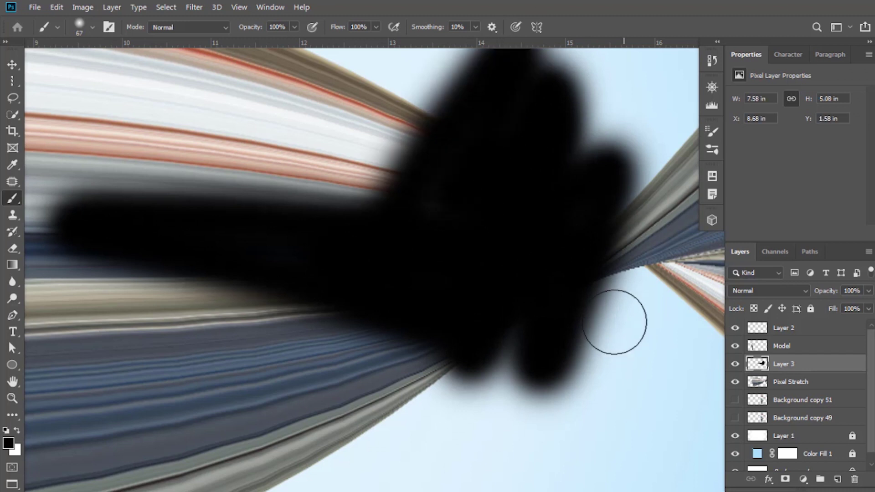
- Remove the test paint, re-clip Layer 3 and confirm with an undone stroke
click(735, 364)
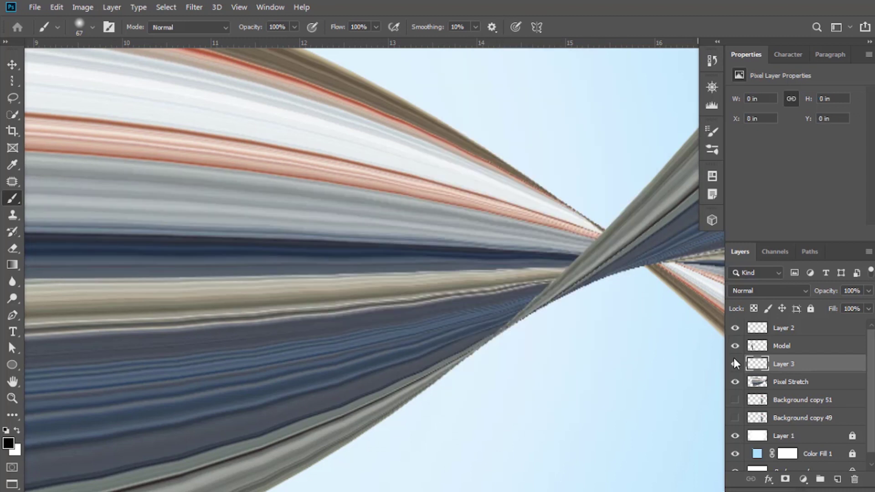
alt+click(782, 370)
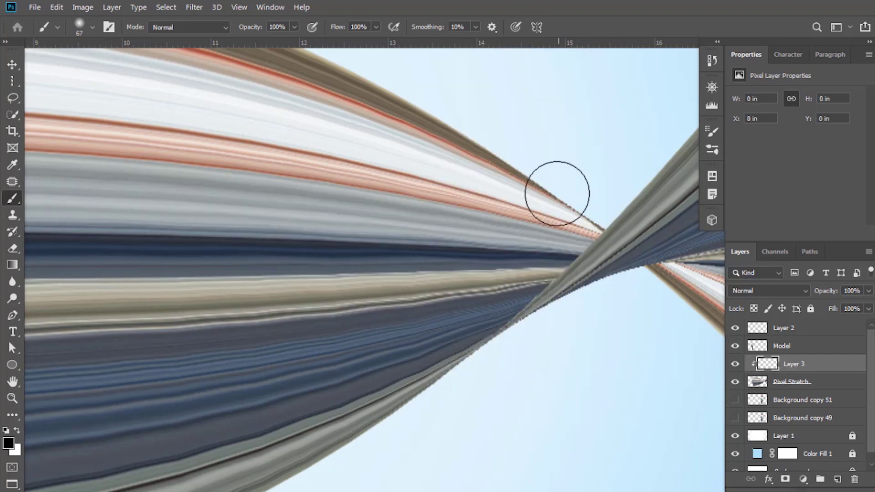
mouse_move(556, 205)
mouse_down()
mouse_move(449, 264)
mouse_move(501, 233)
mouse_move(517, 185)
mouse_move(514, 192)
mouse_up()
key(ctrl+z)
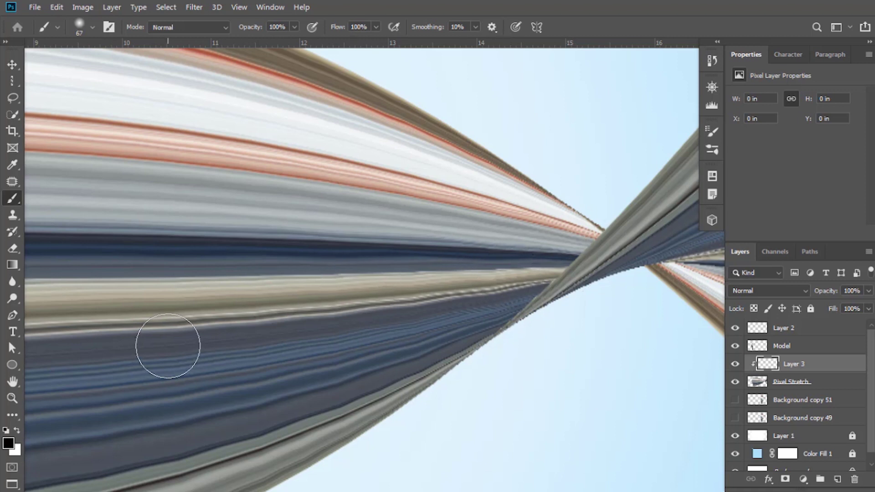
- Draw a closed Pen path in Path mode around the twist crossing
click(15, 315)
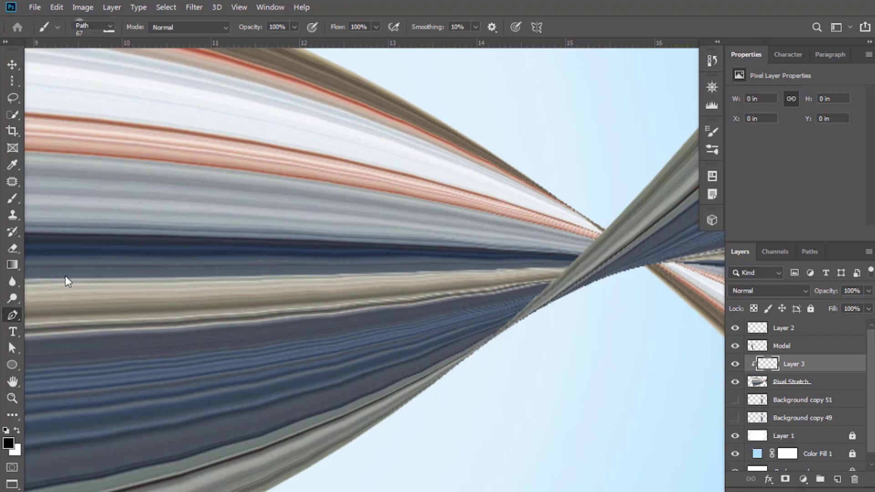
click(111, 29)
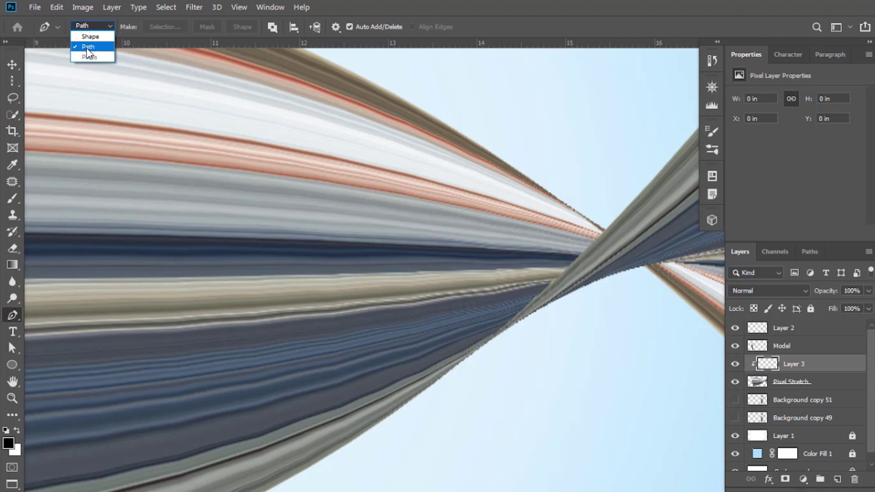
click(91, 46)
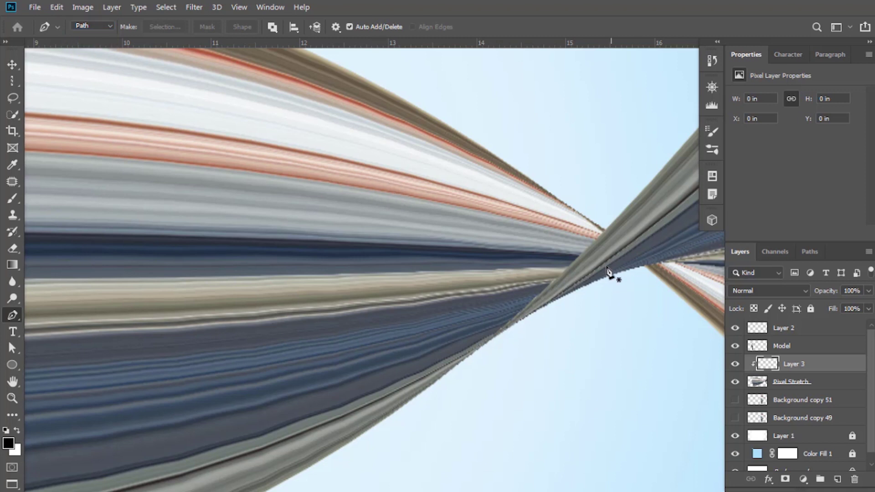
scroll(614, 268, up, 1)
scroll(613, 267, up, 1)
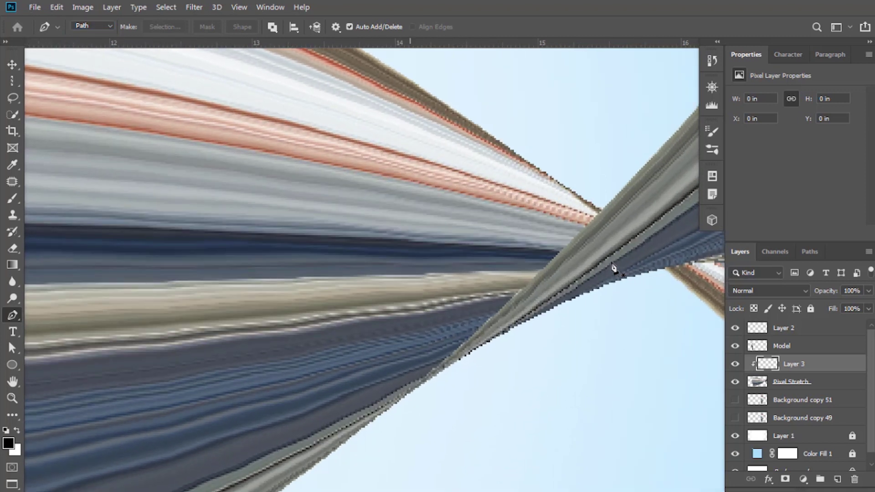
click(601, 213)
click(475, 337)
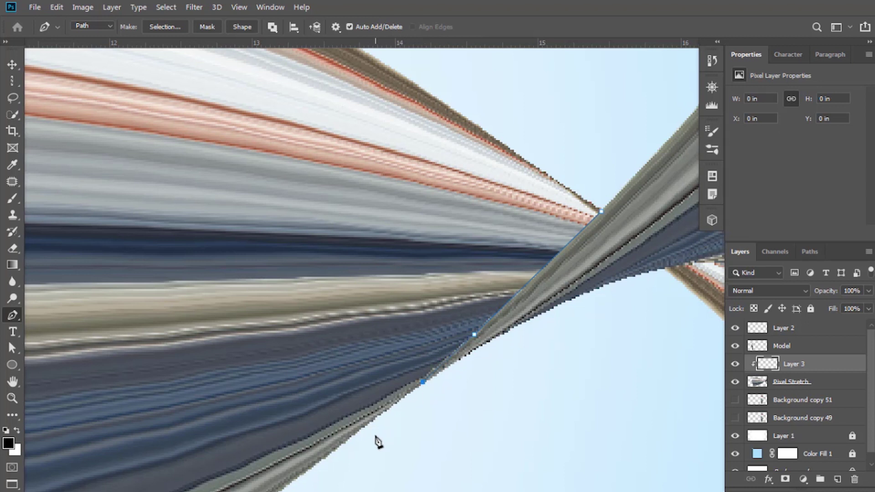
alt+scroll(366, 440, down, 1)
alt+scroll(410, 383, down, 1)
alt+scroll(396, 400, down, 1)
click(374, 415)
drag(202, 188, 338, 76)
drag(558, 180, 559, 241)
alt+scroll(561, 221, up, 1)
click(544, 268)
alt+scroll(544, 268, down, 1)
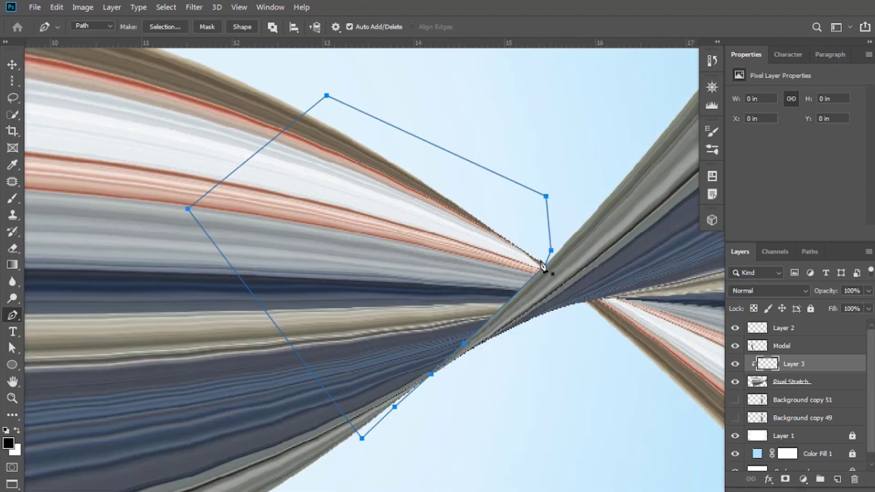
- Convert the path into a selection with no feathering
right_click(391, 215)
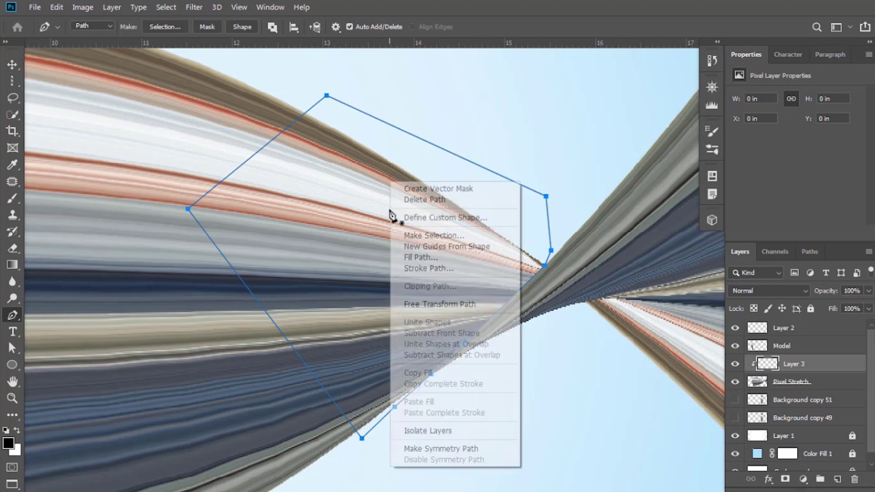
click(436, 234)
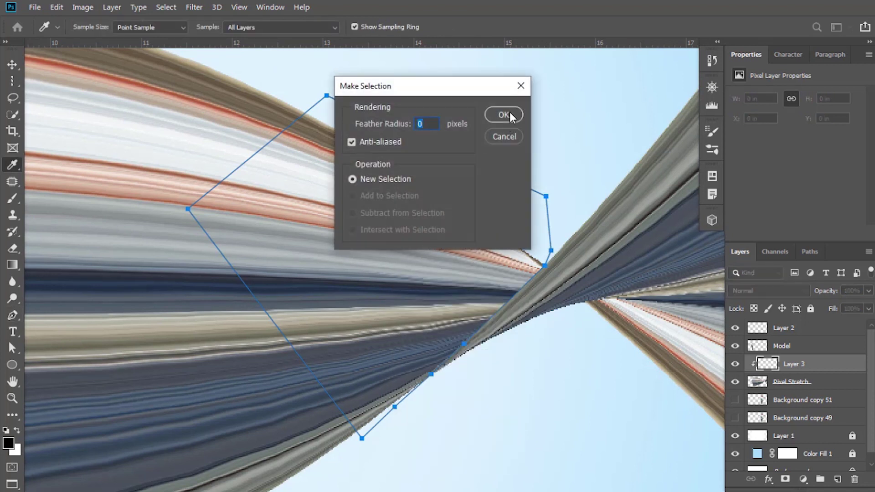
click(509, 114)
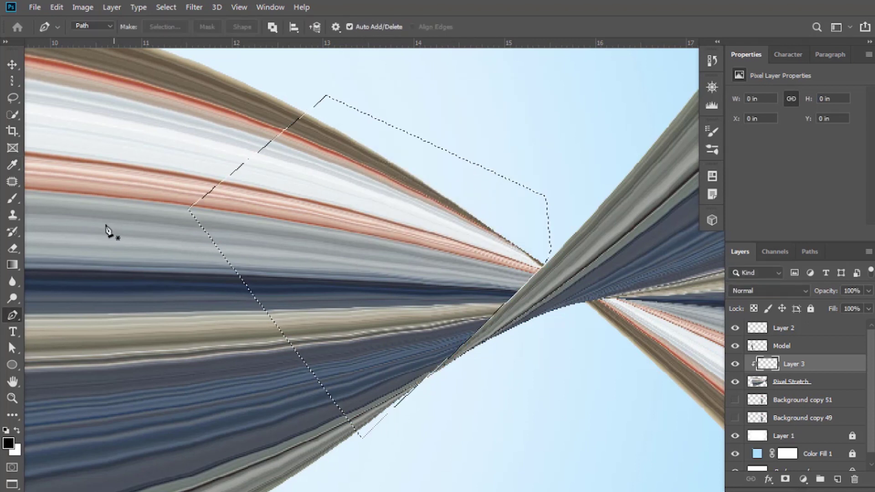
- Paint soft black shading along the ribbon edge below the crossing, then set 45% opacity
click(14, 199)
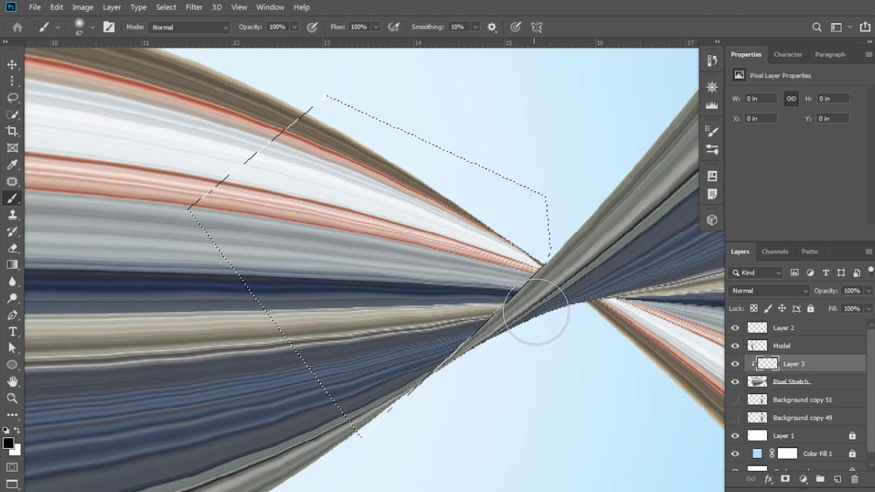
mouse_move(530, 303)
mouse_down()
mouse_move(516, 330)
mouse_move(557, 283)
mouse_move(443, 411)
mouse_move(547, 248)
mouse_move(543, 235)
mouse_move(548, 248)
mouse_move(512, 293)
mouse_move(504, 338)
mouse_move(441, 414)
mouse_up()
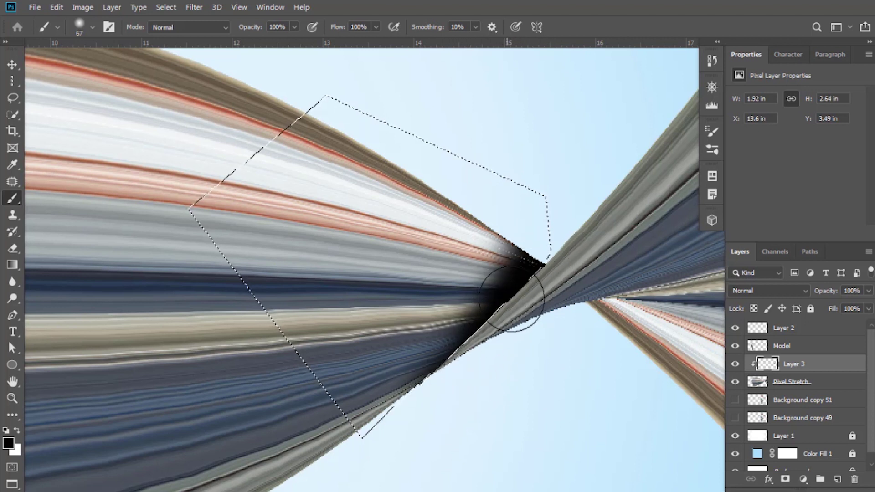
drag(518, 275, 455, 387)
mouse_move(513, 273)
mouse_down()
mouse_move(512, 296)
mouse_move(454, 404)
mouse_move(422, 428)
mouse_up()
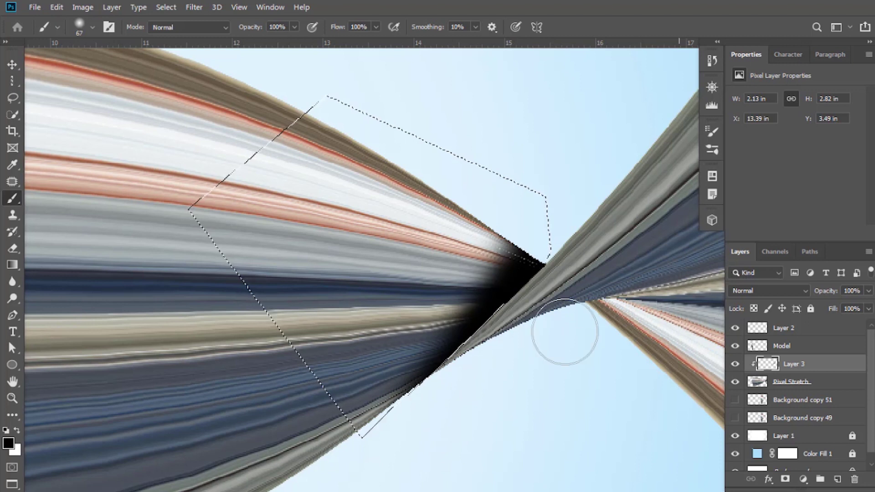
click(869, 291)
drag(845, 305, 833, 306)
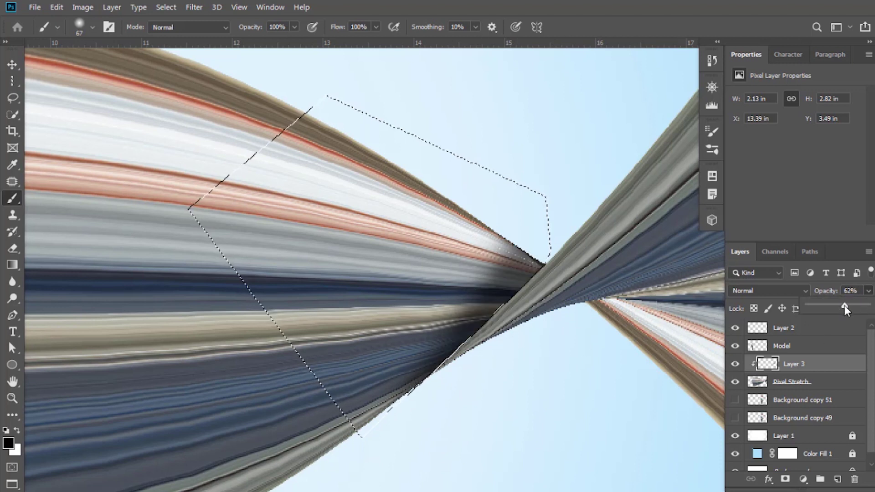
scroll(391, 342, down, 6)
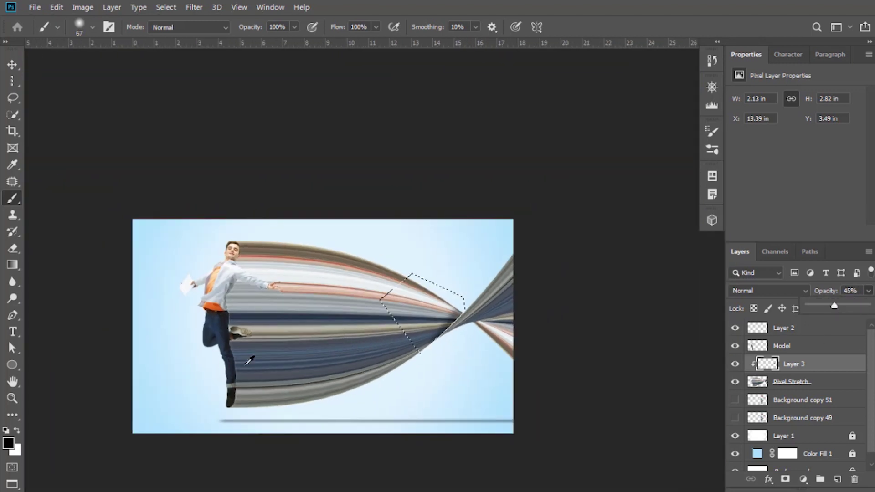
scroll(215, 363, up, 1)
scroll(238, 362, up, 1)
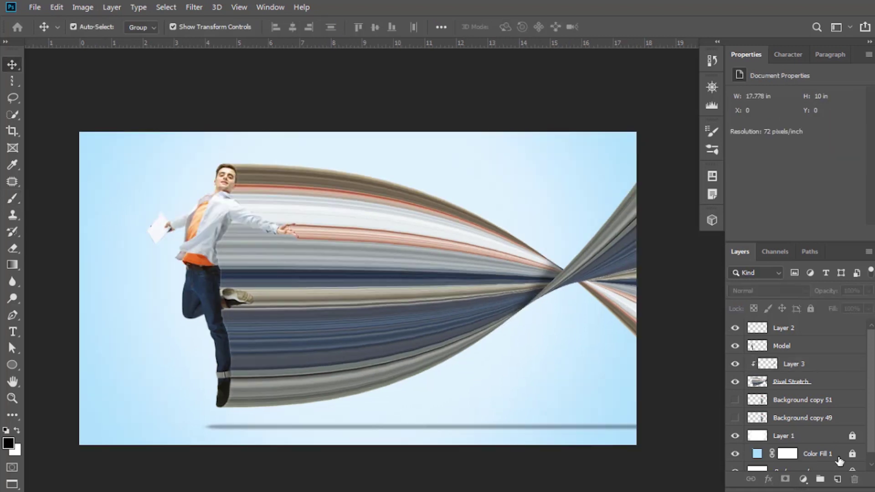
- Add Layer 4 between Model and Layer 3 and clip it
click(837, 478)
drag(761, 332, 774, 388)
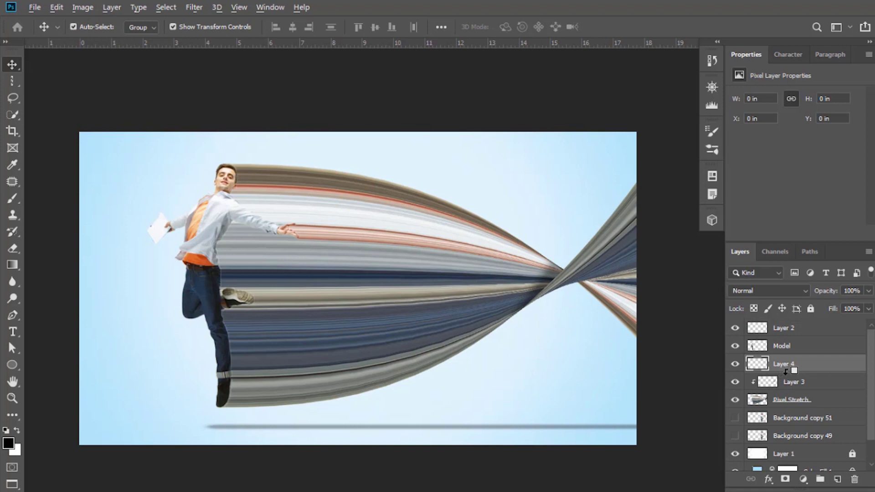
alt+click(785, 373)
- Paint a small soft black shadow from head down the shoulder, faded to 18% opacity
click(10, 200)
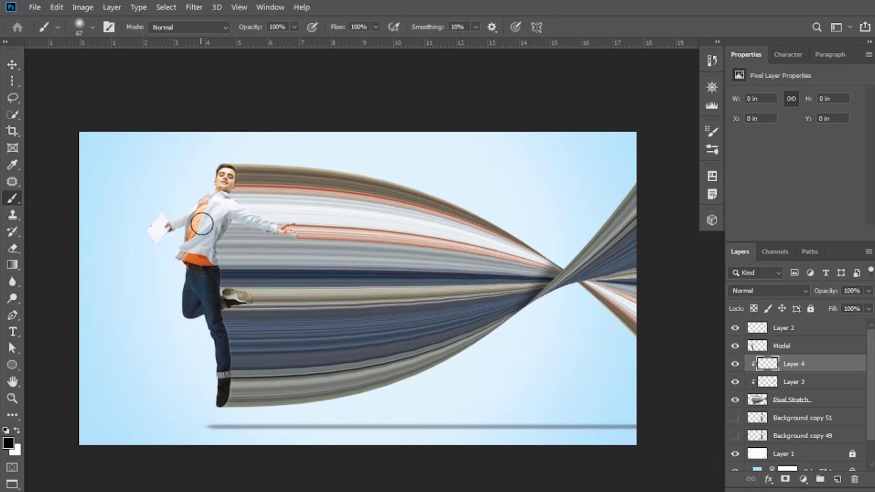
scroll(202, 214, up, 2)
scroll(223, 236, up, 1)
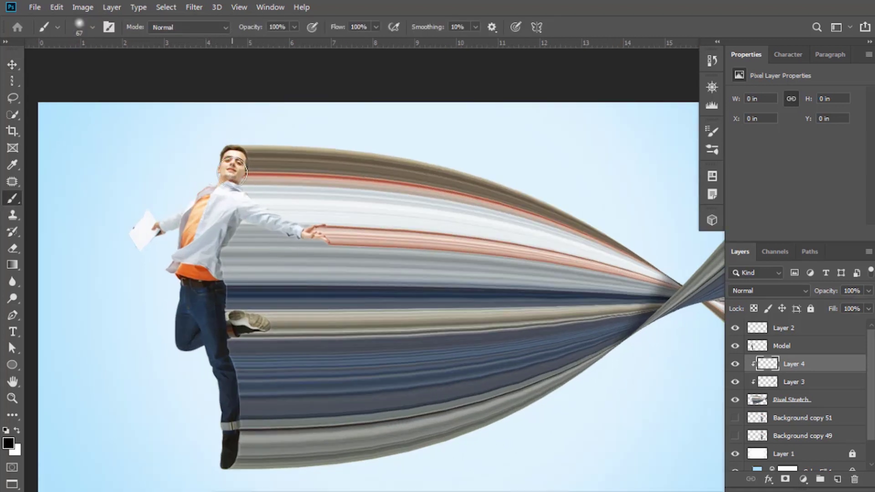
key(bracketleft)
key(bracketleft)
key(bracketleft)
mouse_move(232, 169)
mouse_down()
mouse_move(257, 208)
mouse_move(326, 241)
mouse_move(235, 218)
mouse_move(222, 304)
mouse_move(258, 309)
mouse_move(273, 326)
mouse_move(236, 339)
mouse_move(228, 356)
mouse_move(238, 378)
mouse_move(239, 459)
mouse_move(227, 475)
mouse_up()
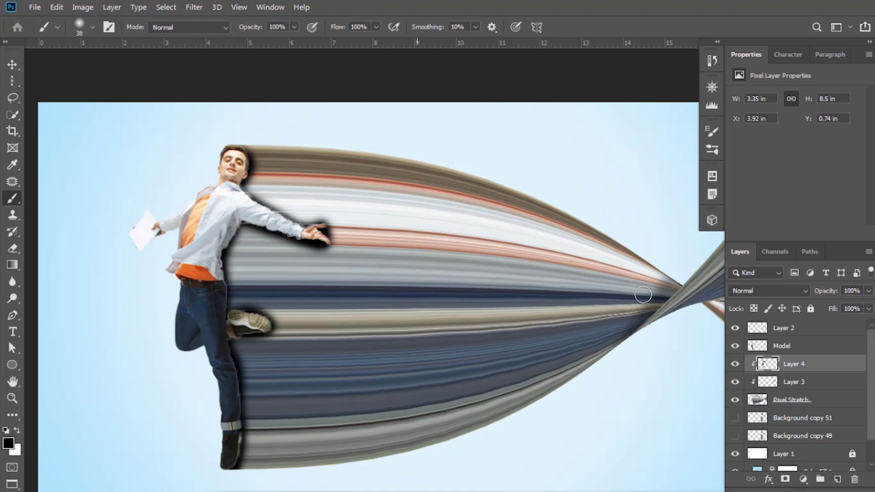
click(868, 292)
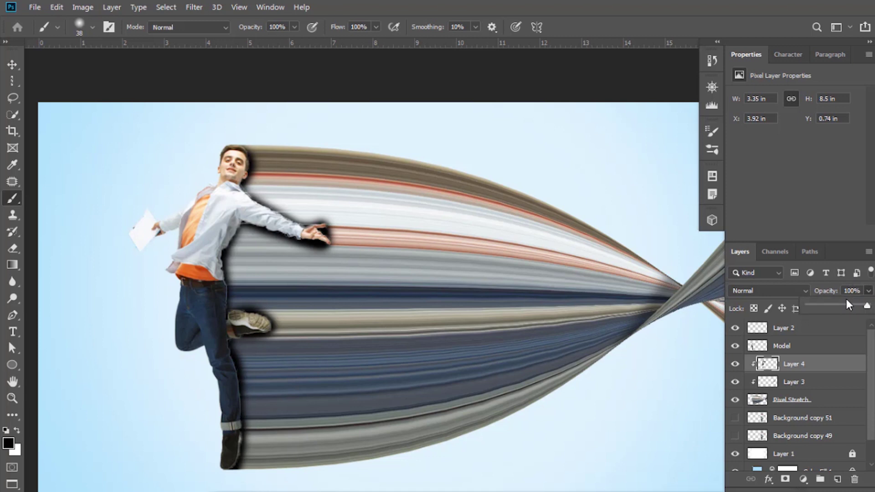
drag(816, 304, 818, 307)
scroll(429, 250, down, 2)
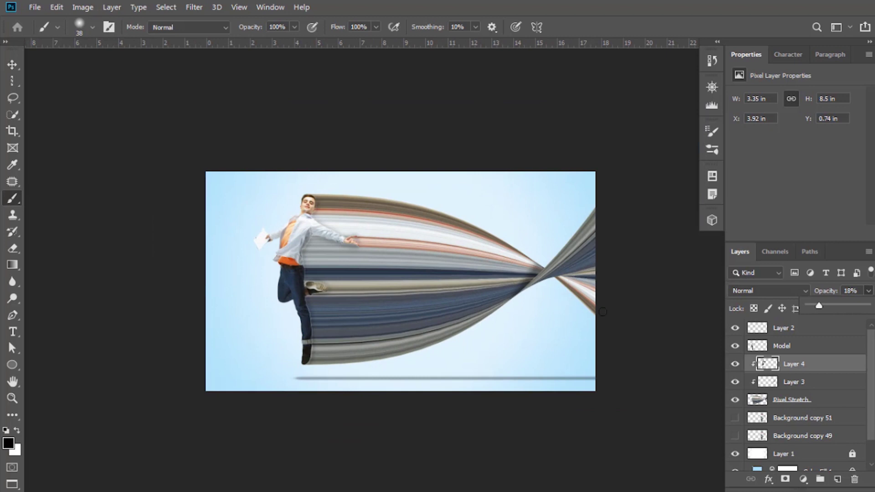
key(v)
scroll(617, 303, up, 1)
- Select the Pixel Stretch layer and add a new layer above it
click(638, 301)
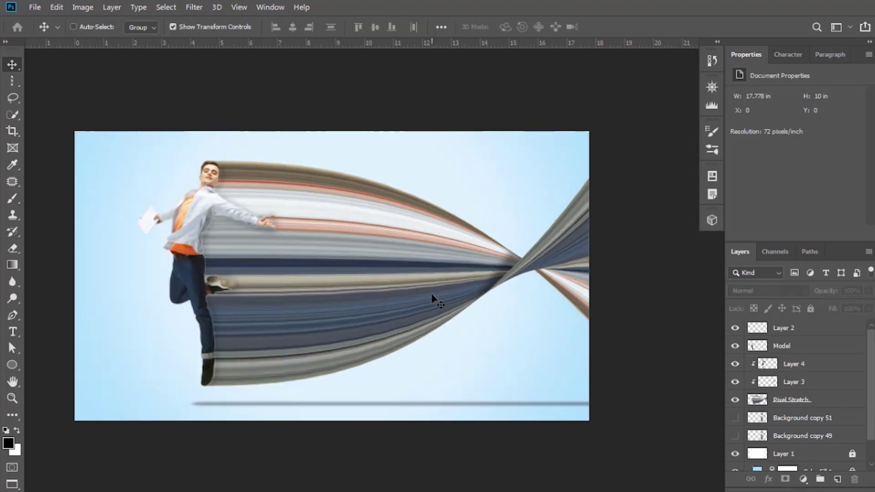
key(ctrl)
click(398, 292)
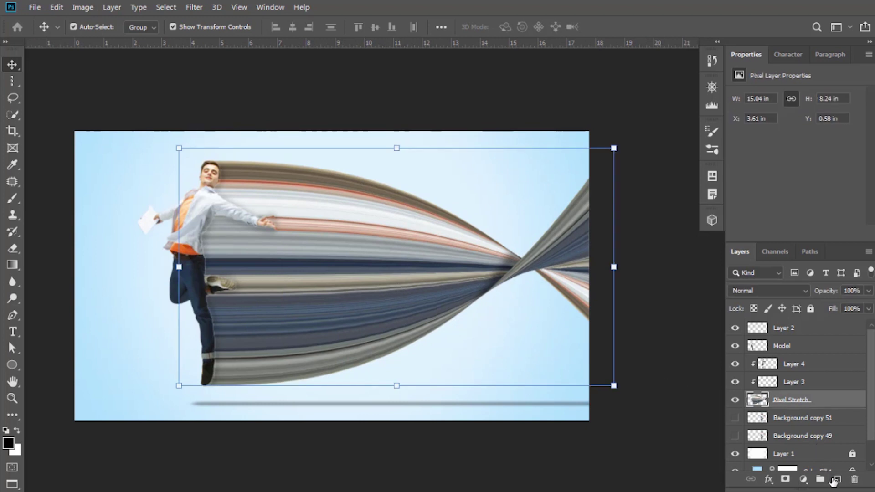
click(838, 480)
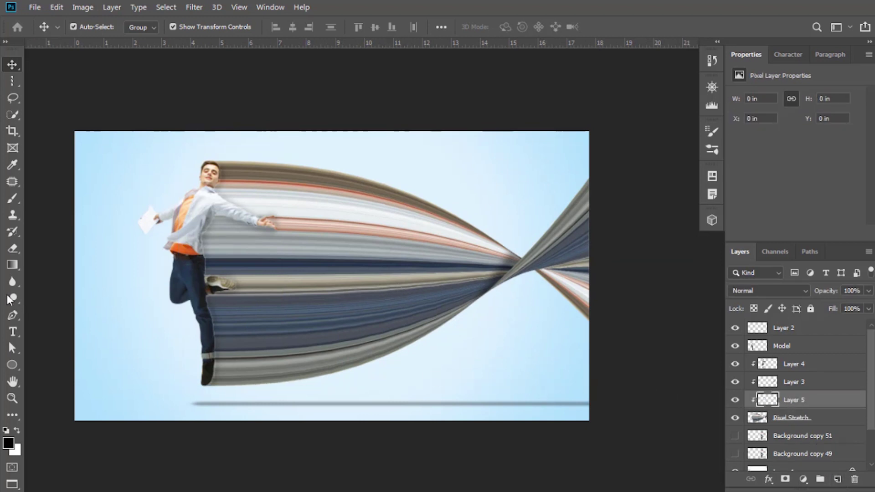
- Sample a light pinkish colour and paint a wide vertical band with a large brush
key(b)
key(ctrl+plus)
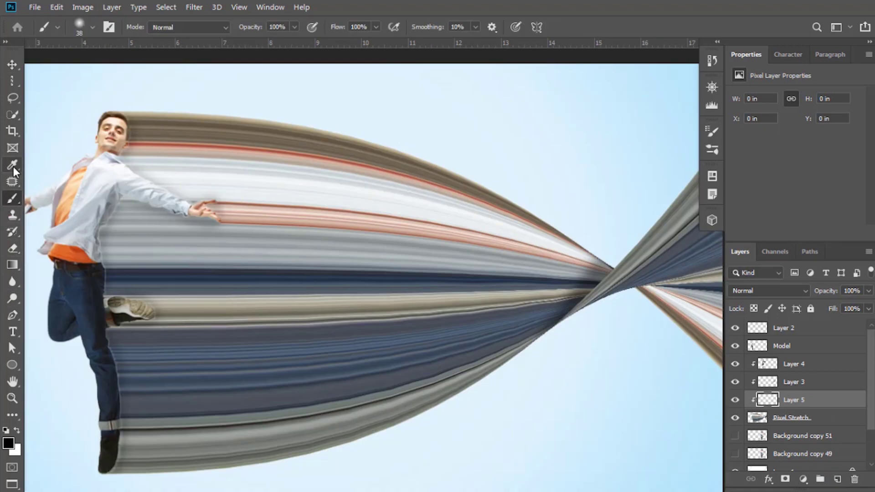
click(14, 166)
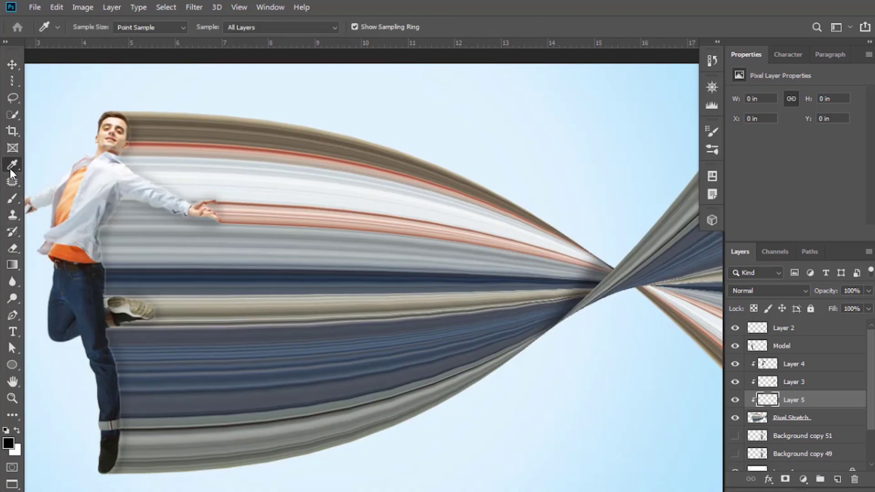
click(354, 212)
click(11, 198)
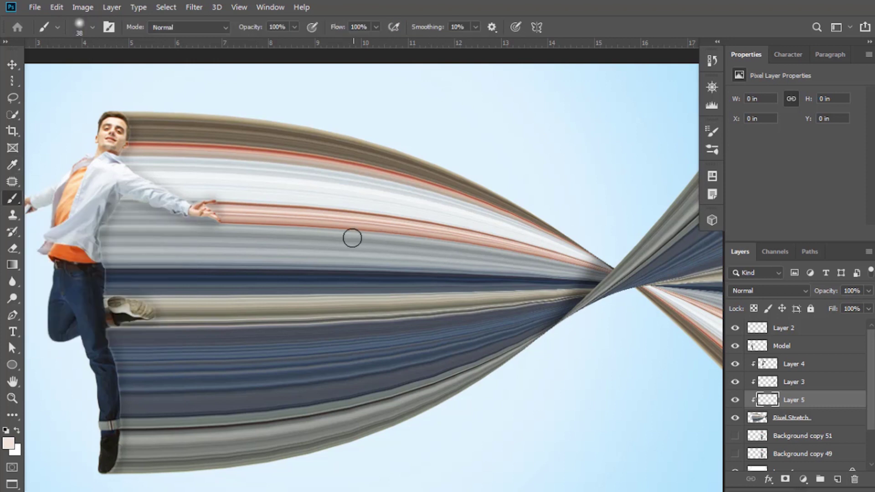
mouse_move(337, 229)
mouse_down()
mouse_move(367, 212)
mouse_move(352, 214)
mouse_up()
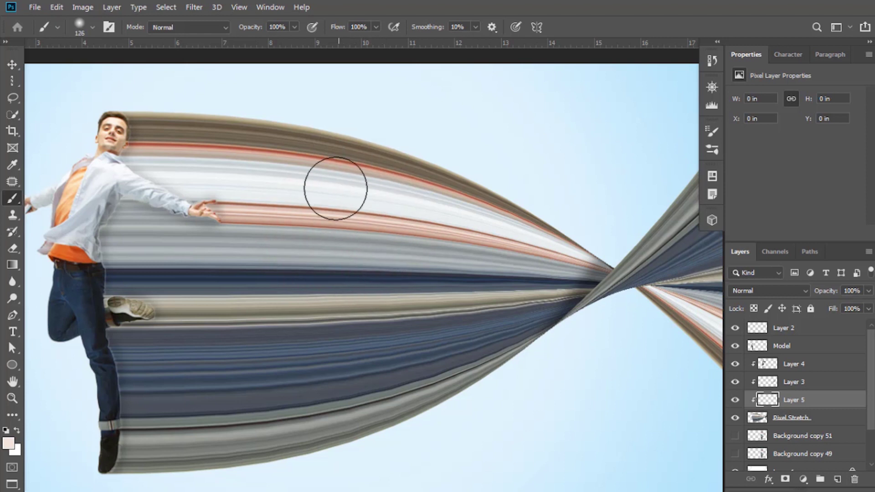
mouse_move(340, 147)
mouse_down()
mouse_move(338, 404)
mouse_move(347, 414)
mouse_move(351, 287)
mouse_move(340, 142)
mouse_move(336, 195)
mouse_move(352, 404)
mouse_move(352, 269)
mouse_move(338, 162)
mouse_move(328, 196)
mouse_move(332, 345)
mouse_move(351, 445)
mouse_move(362, 302)
mouse_move(353, 162)
mouse_up()
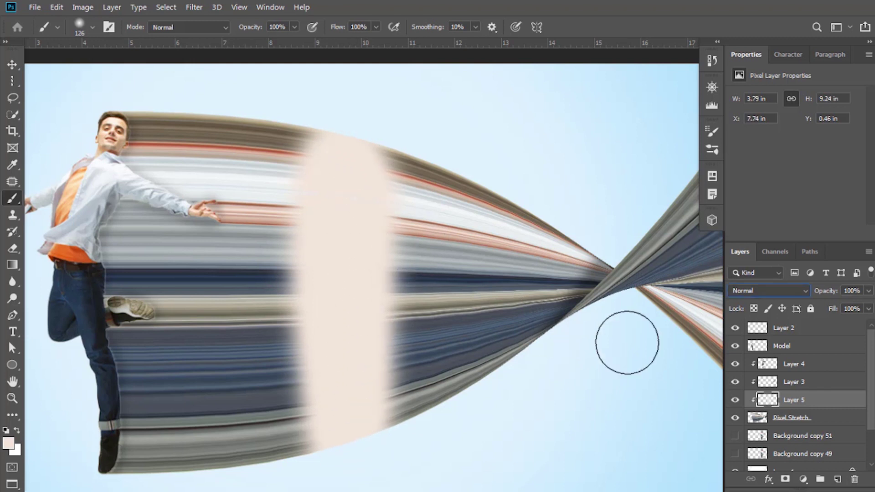
- Set Layer 5 to Overlay blend mode at 46% opacity
click(768, 293)
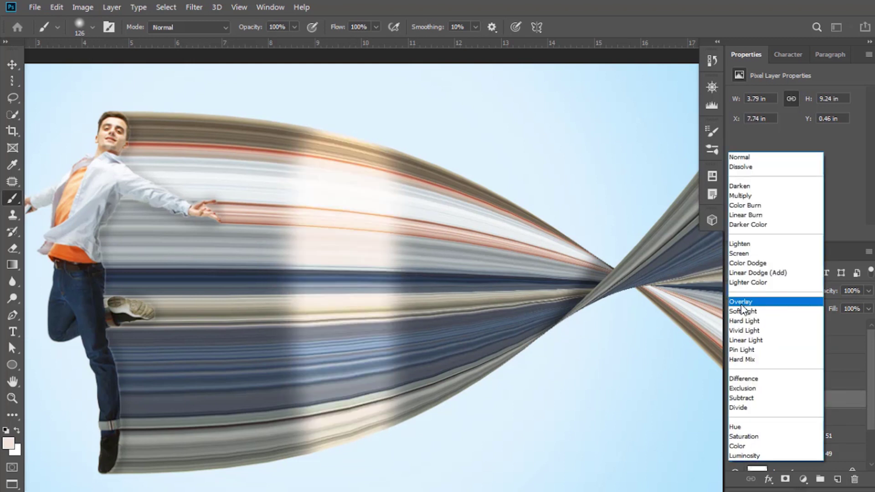
click(743, 305)
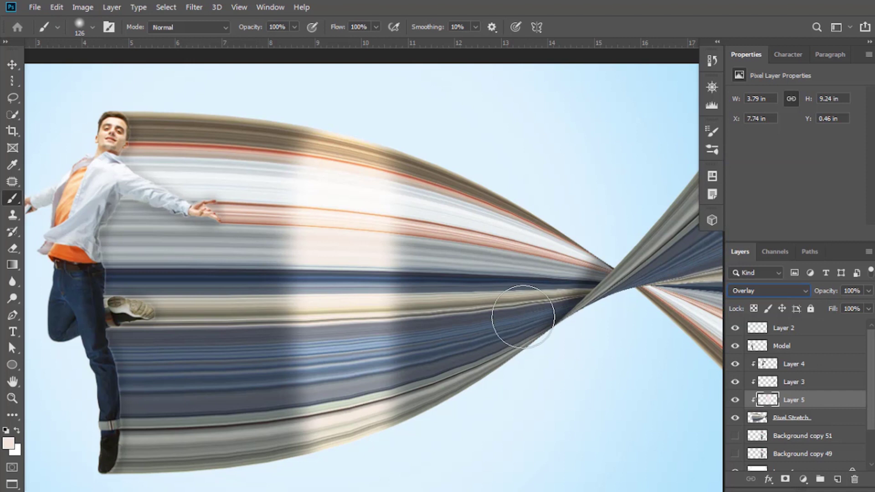
click(869, 291)
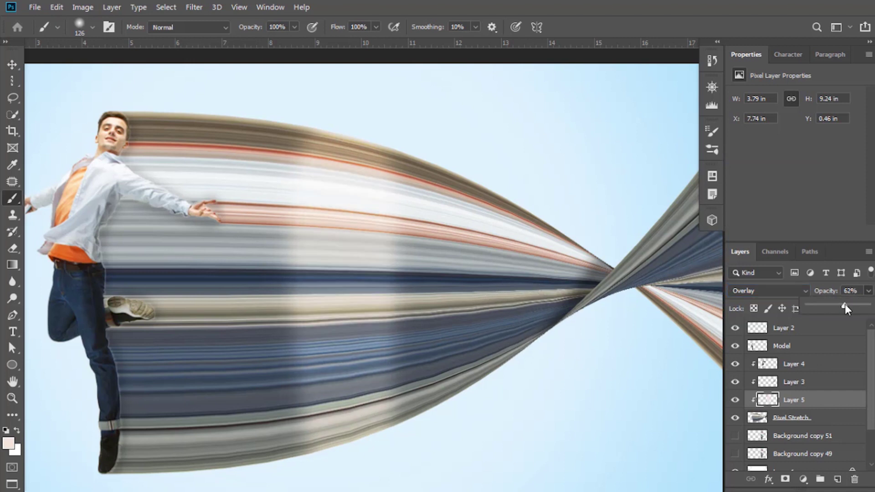
drag(843, 305, 835, 307)
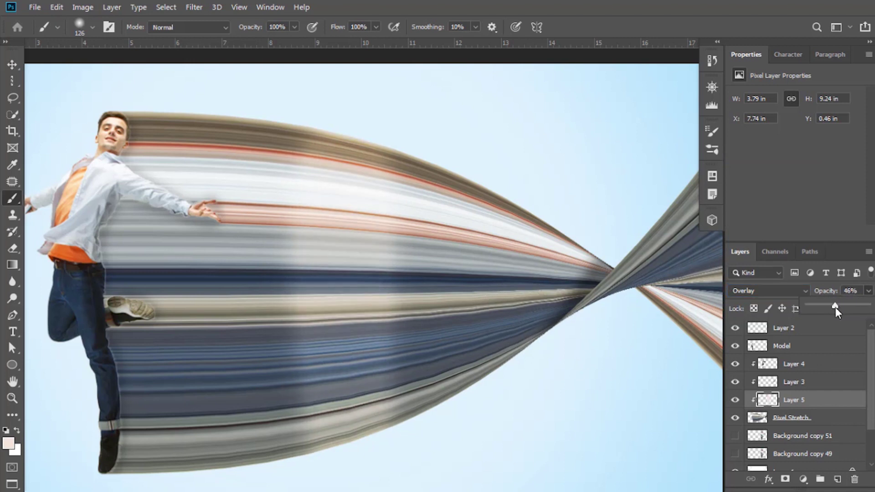
- Free Transform the highlight band's width and reduce its opacity to about 36%
click(11, 67)
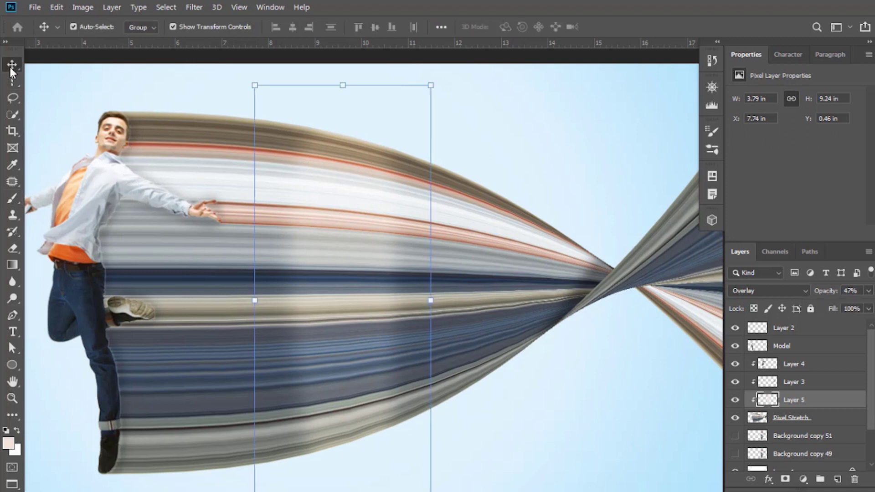
drag(439, 301, 415, 302)
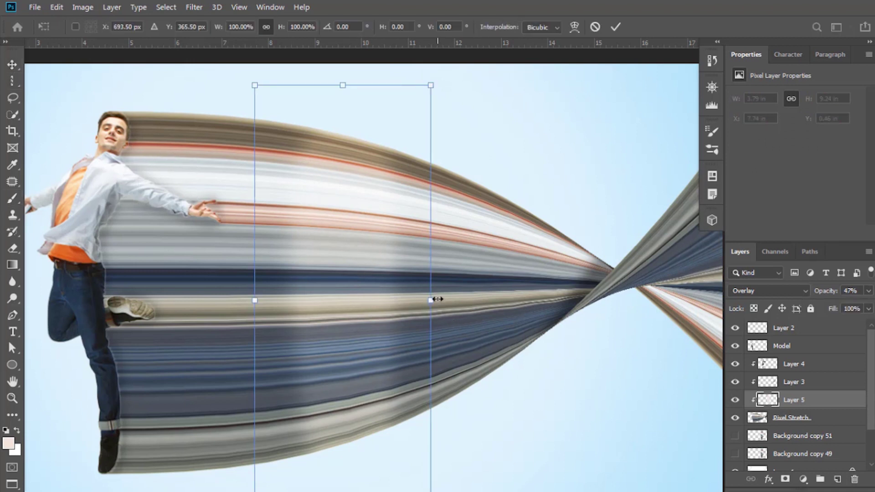
key(Return)
drag(868, 291, 831, 314)
key(ctrl+minus)
key(ctrl+t)
key(ctrl+plus)
drag(445, 313, 529, 313)
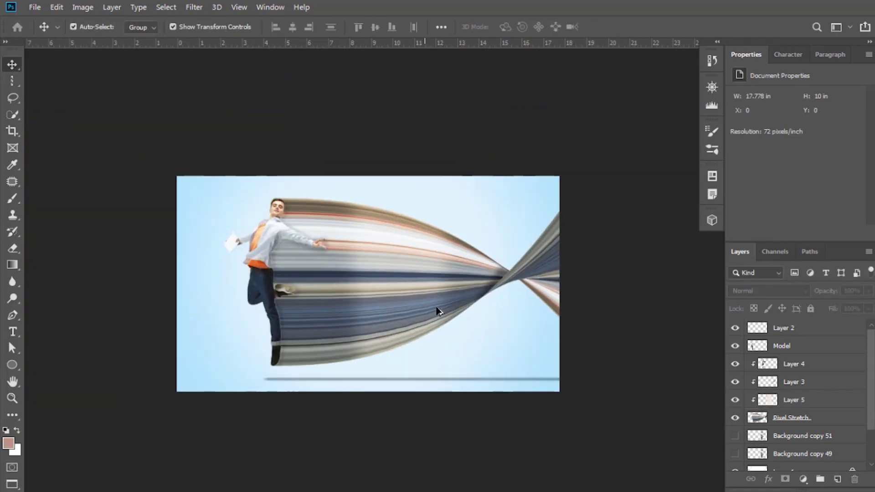
click(97, 240)
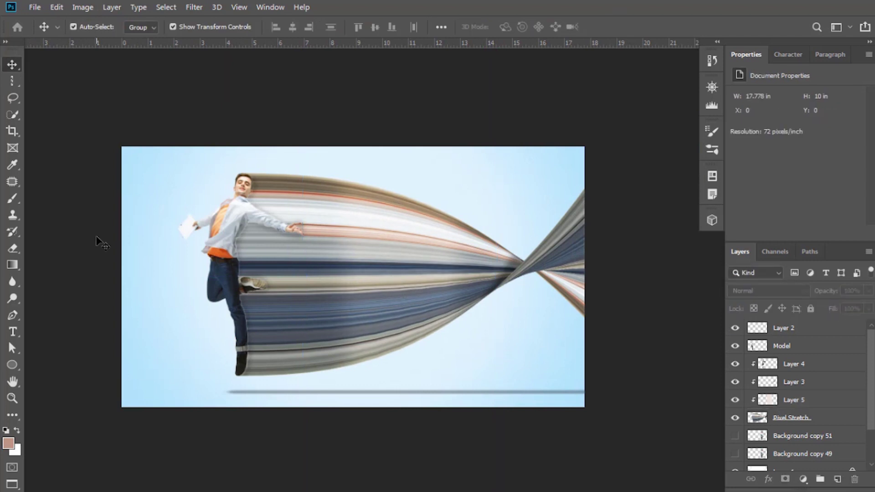
scroll(448, 311, down, 1)
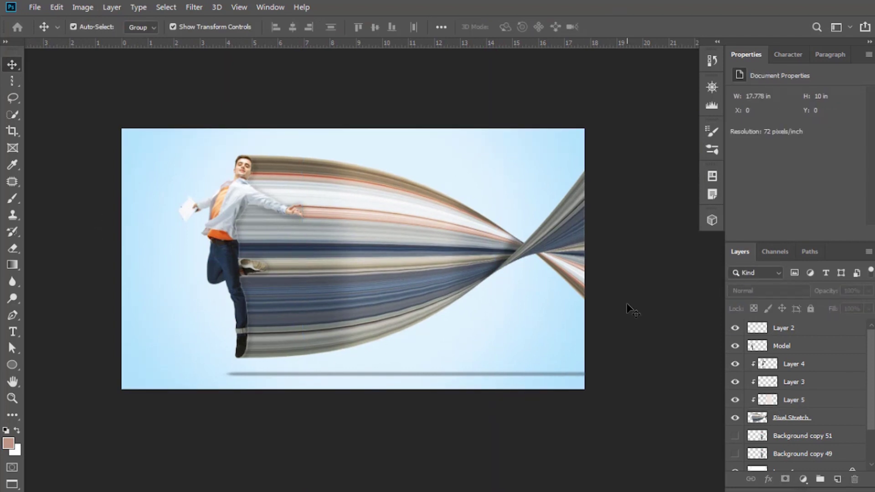
scroll(499, 301, up, 1)
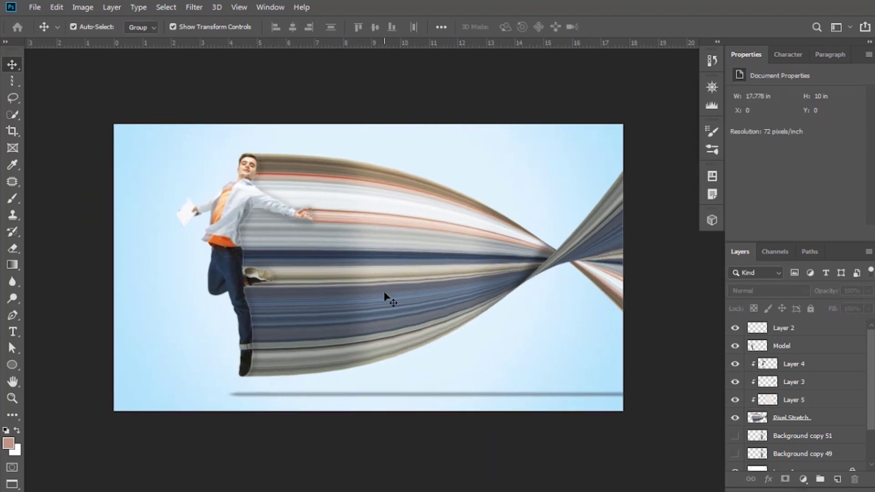